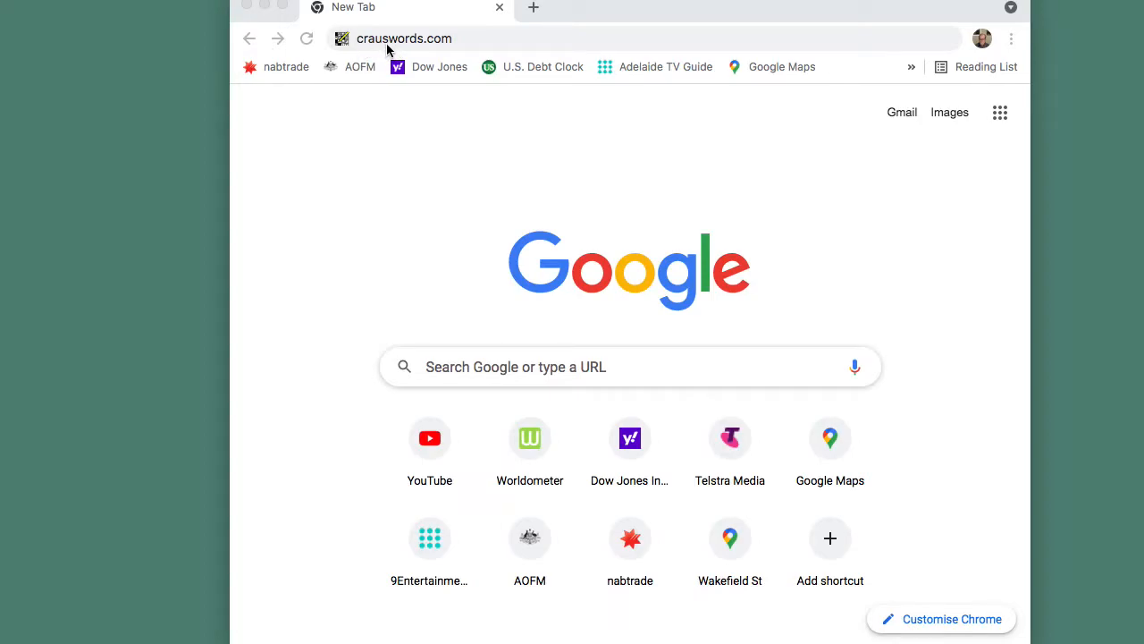
- Replace the letters "aus" in the web address with capitals and load crAUSwords.com
left_click(387, 45)
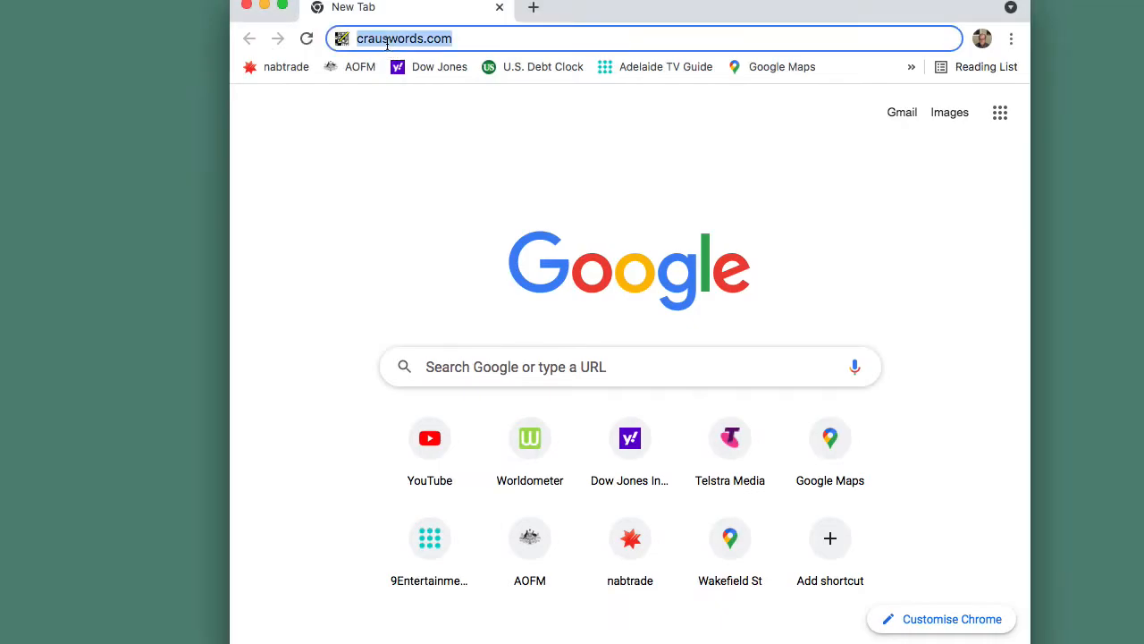
left_click(390, 40)
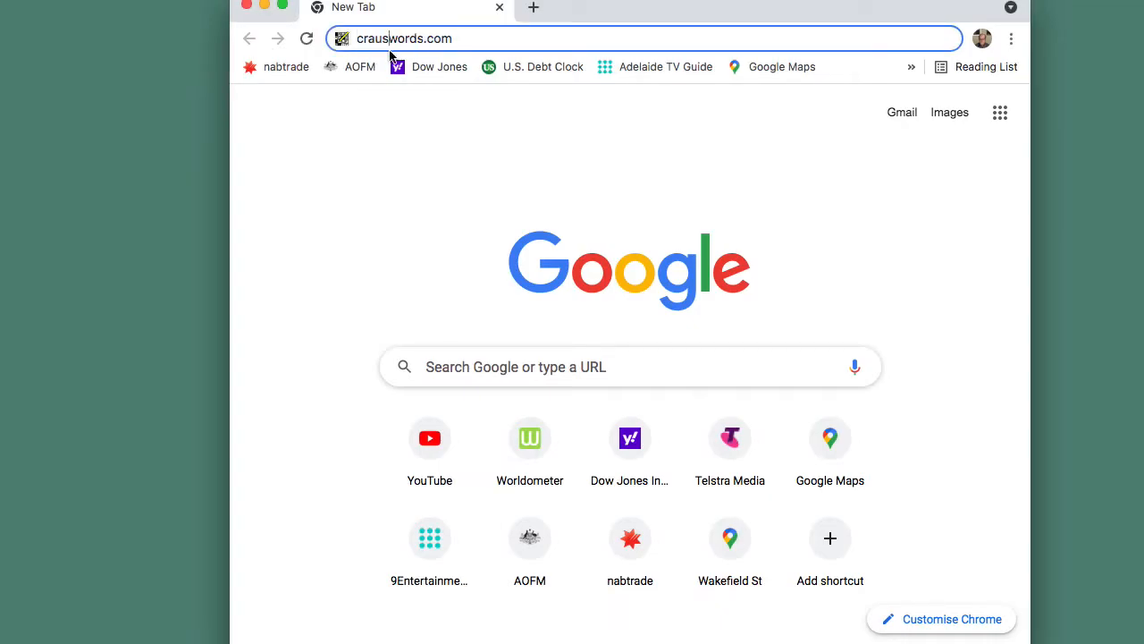
key("BackSpace")
key("BackSpace")
key("BackSpace")
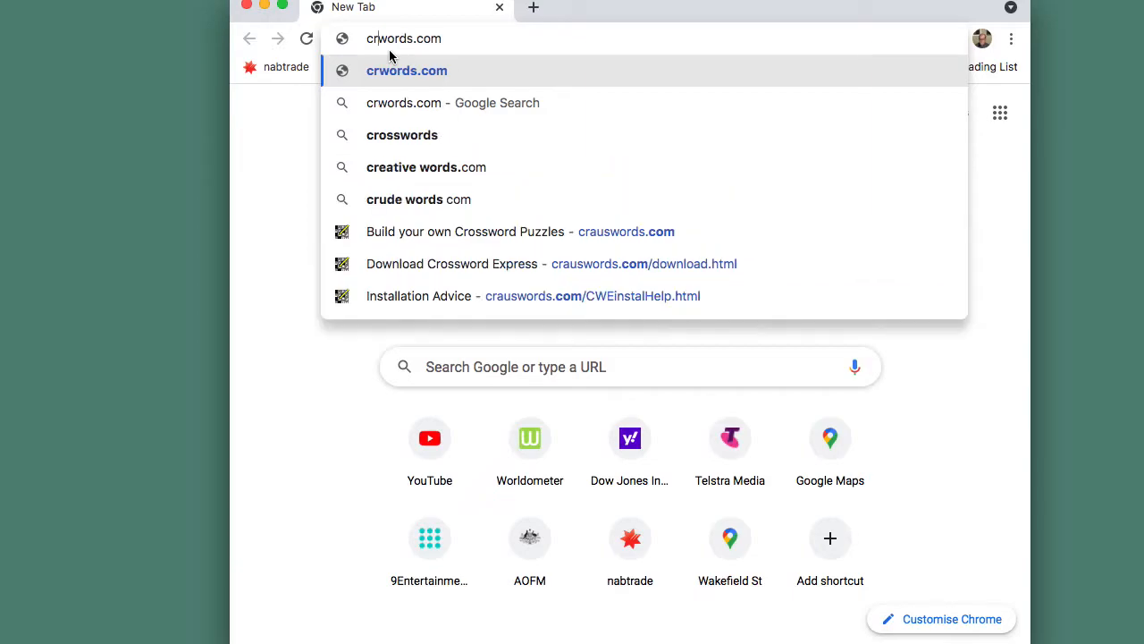
type("AUS")
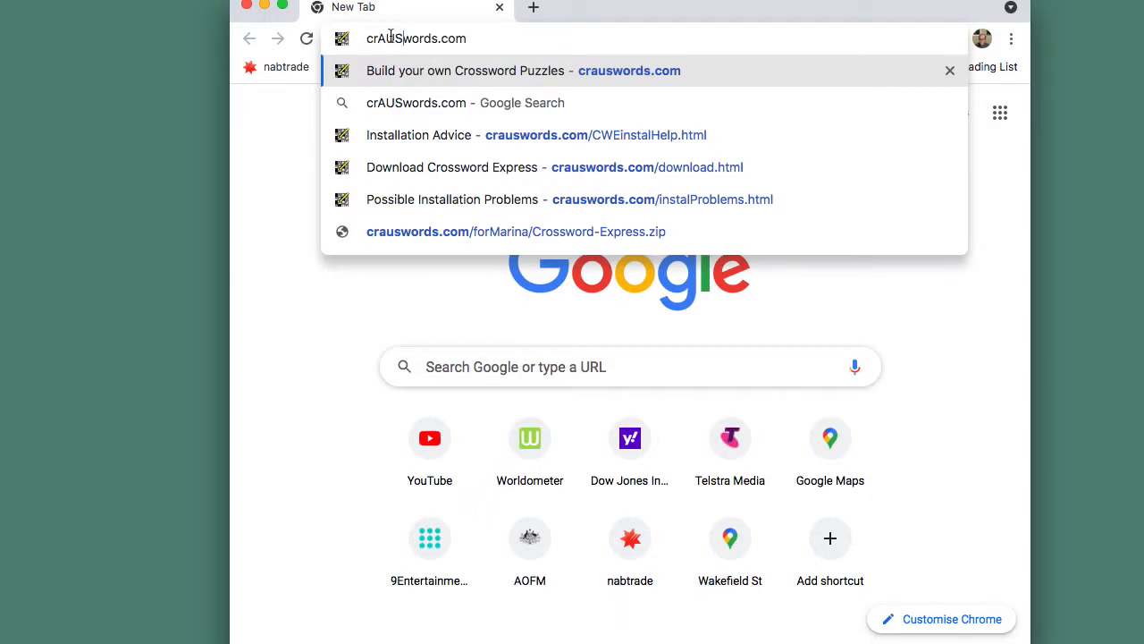
left_click(471, 39)
key("Return")
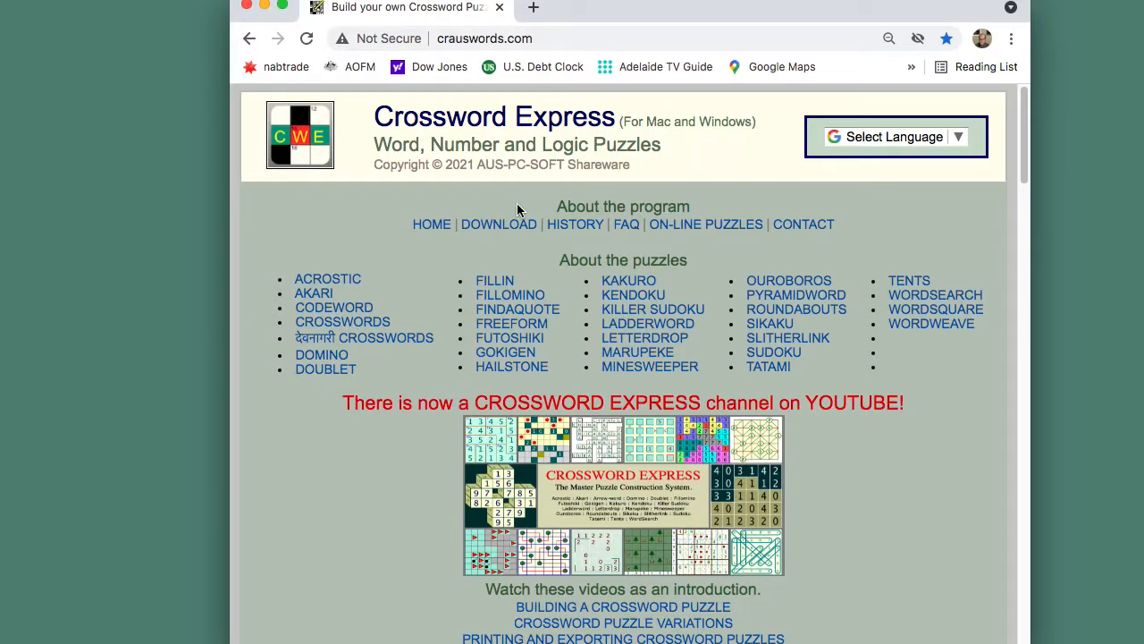
- Open the Download Crossword Express page from the free copy link on the home page
scroll(519, 210, "down", 3)
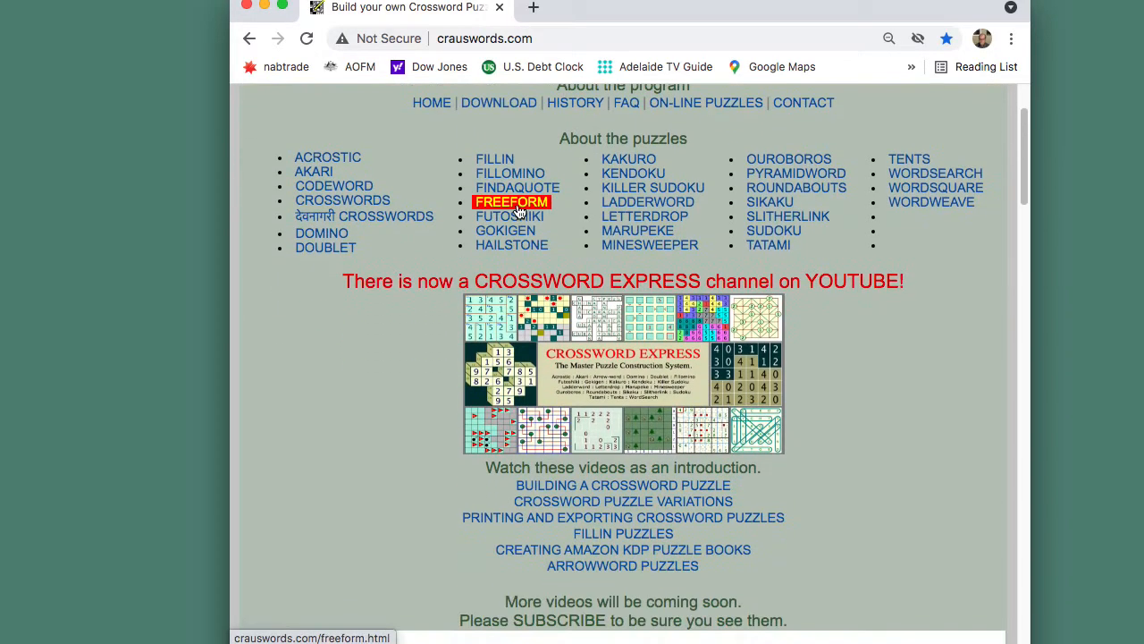
scroll(517, 210, "down", 7)
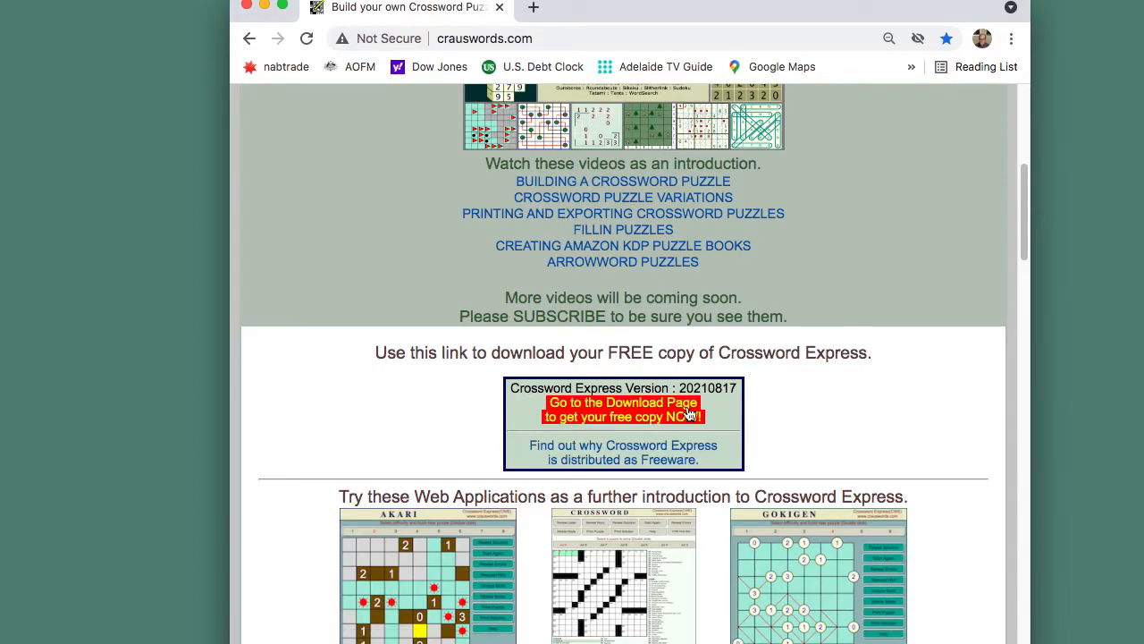
left_click(630, 409)
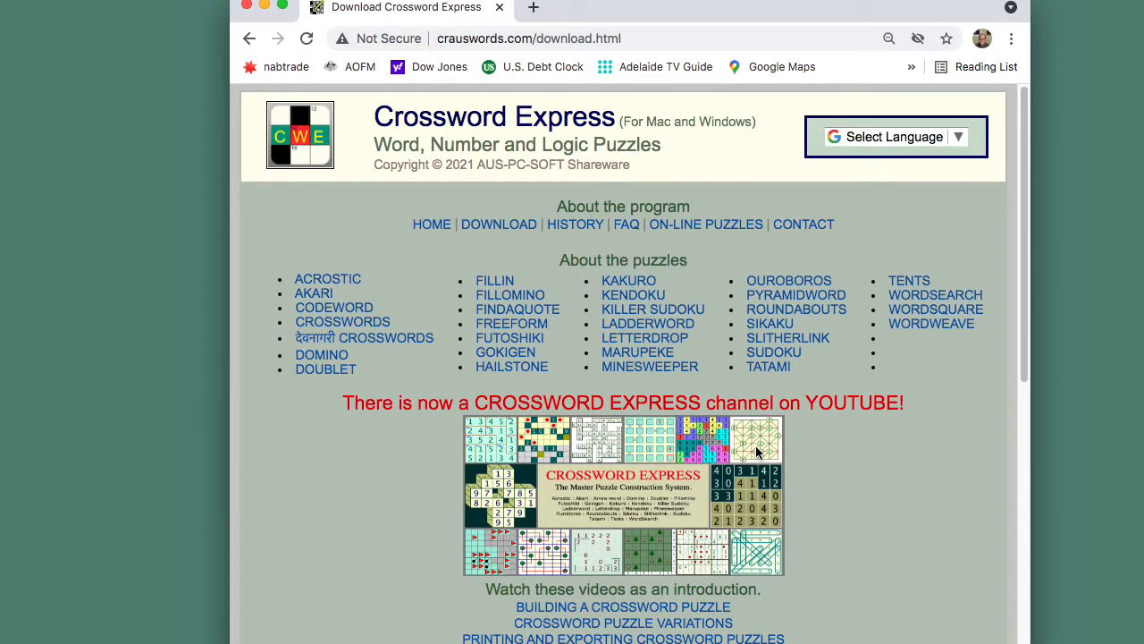
- Download CrosswordExpress.zip and open the CrosswordExpress folder extracted from it
scroll(757, 453, "down", 5)
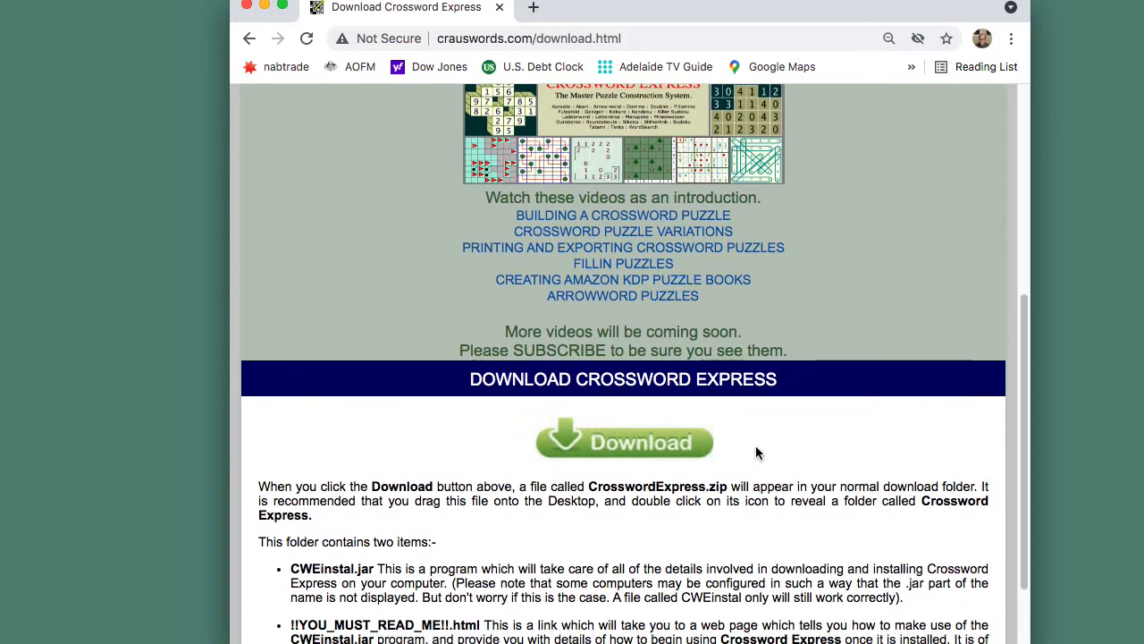
scroll(756, 453, "down", 1)
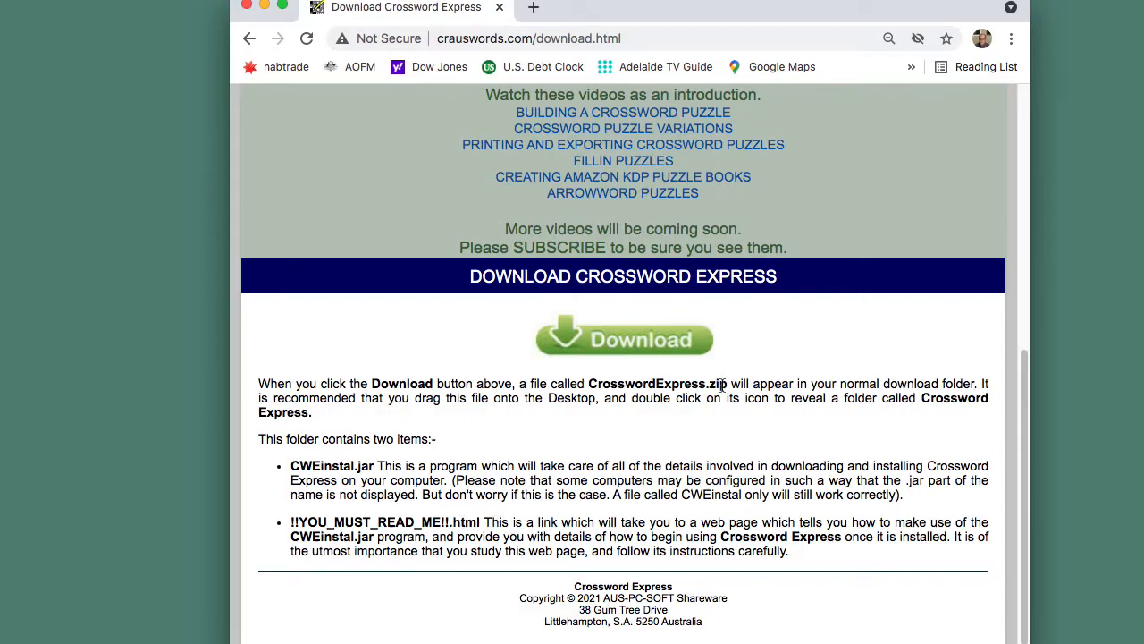
left_click(632, 344)
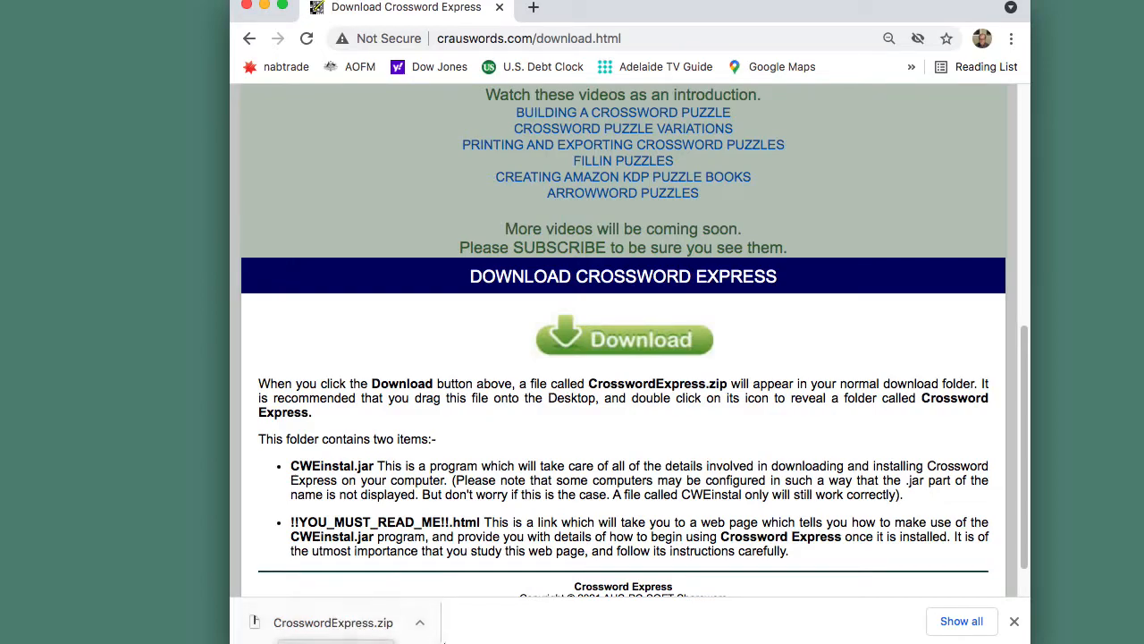
left_click(371, 626)
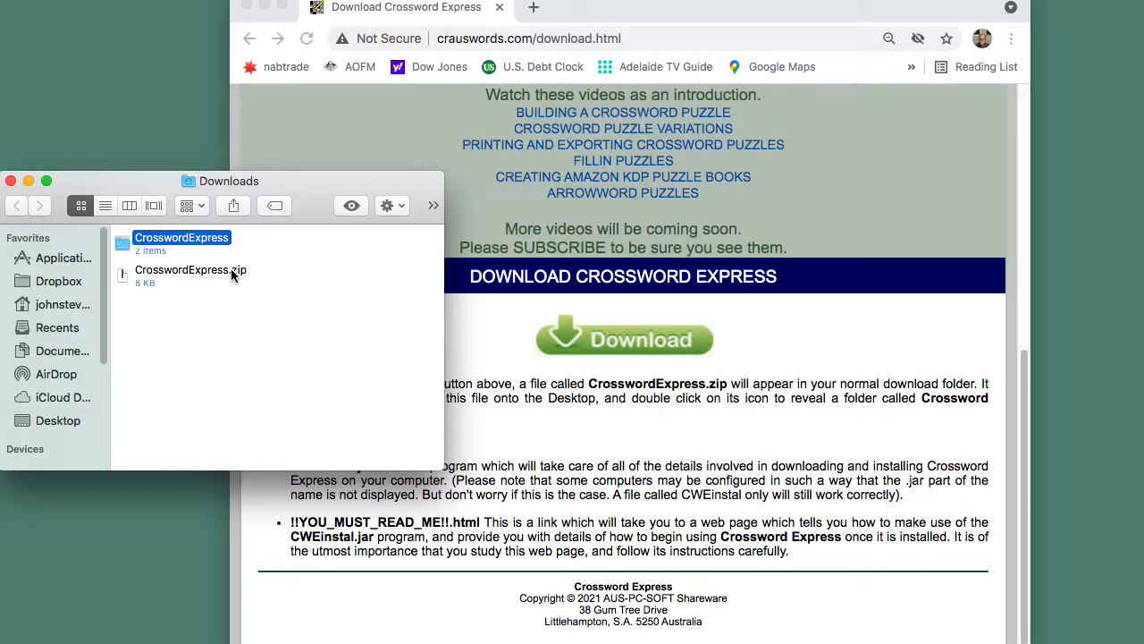
double_click(163, 239)
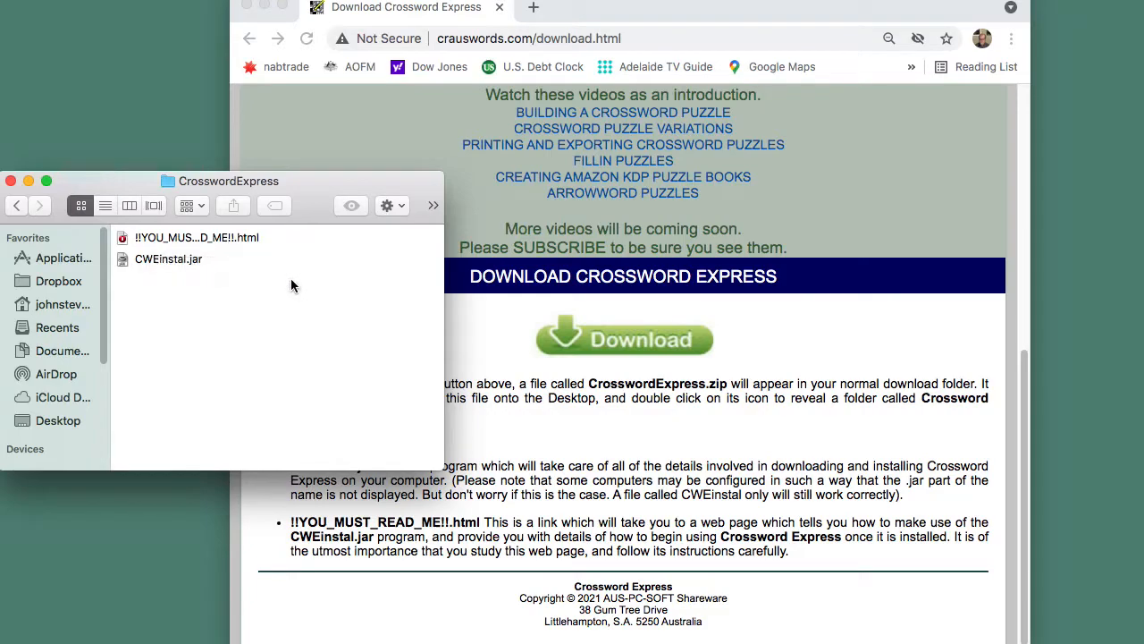
- Open !!YOU_MUST_READ_ME!!.html and read the instructions for running the install program and the initial program test
double_click(180, 237)
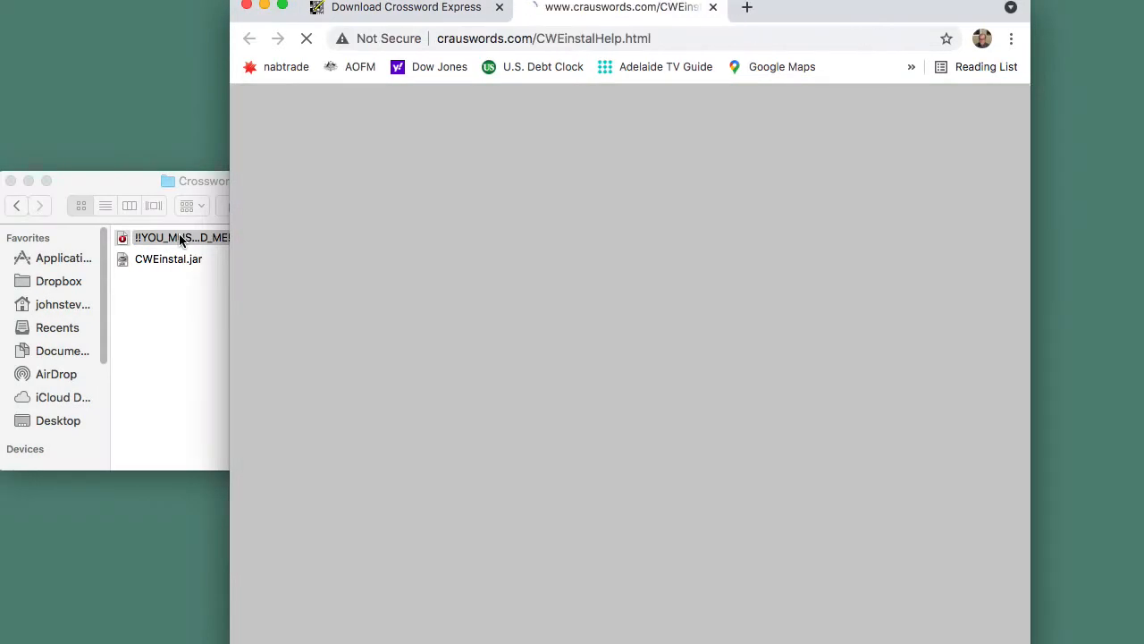
scroll(447, 310, "down", 10)
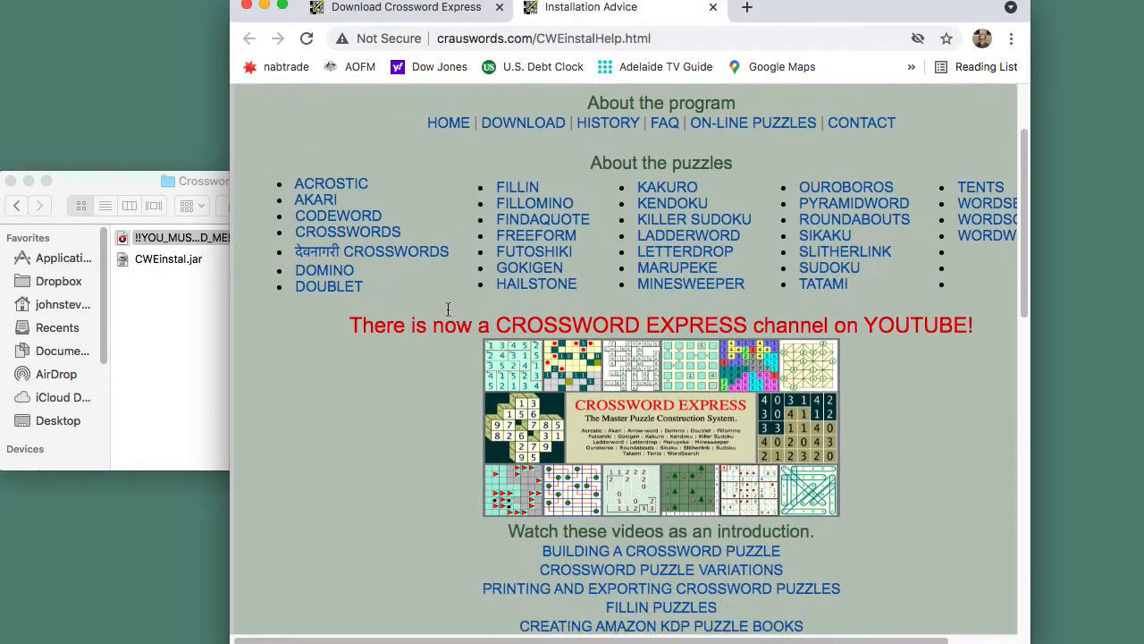
scroll(447, 314, "down", 4)
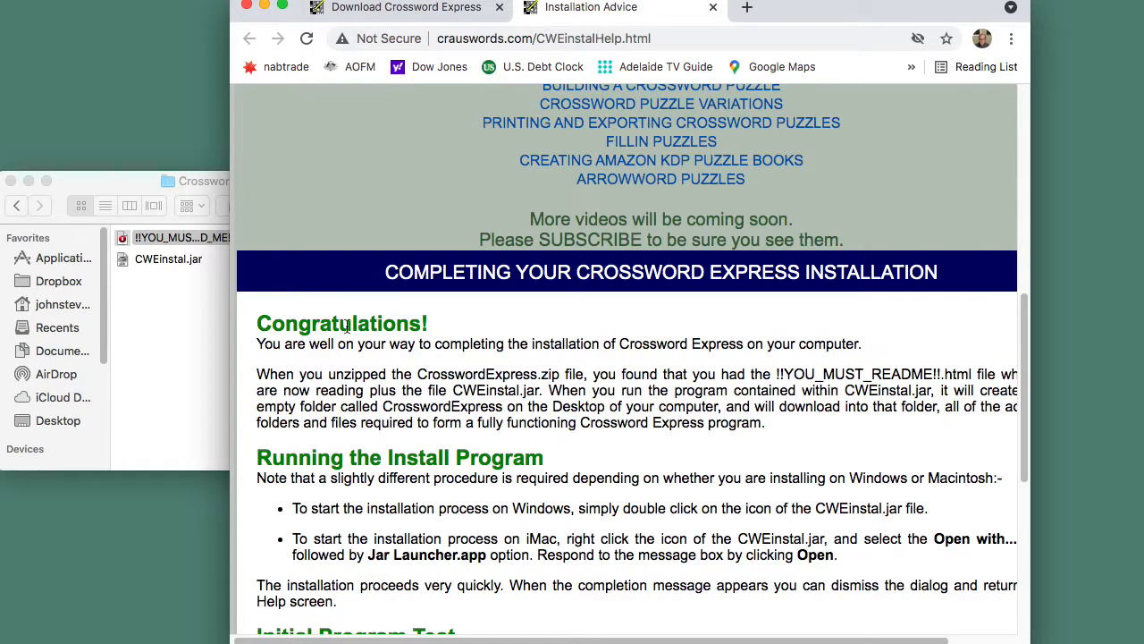
scroll(346, 331, "down", 5)
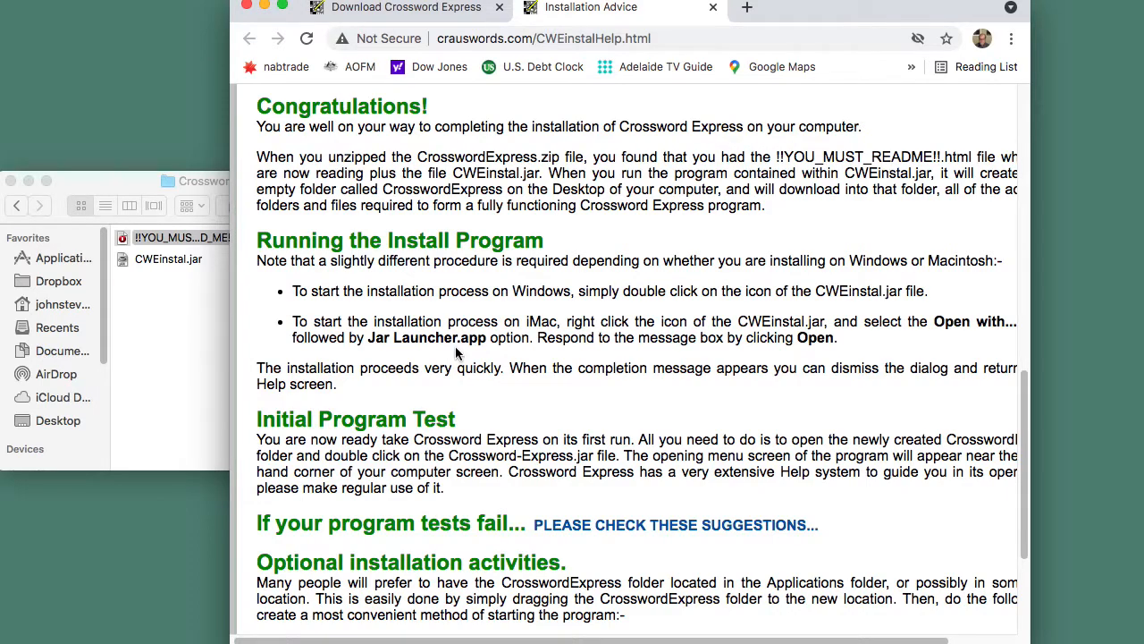
scroll(402, 429, "down", 2)
scroll(402, 431, "down", 1)
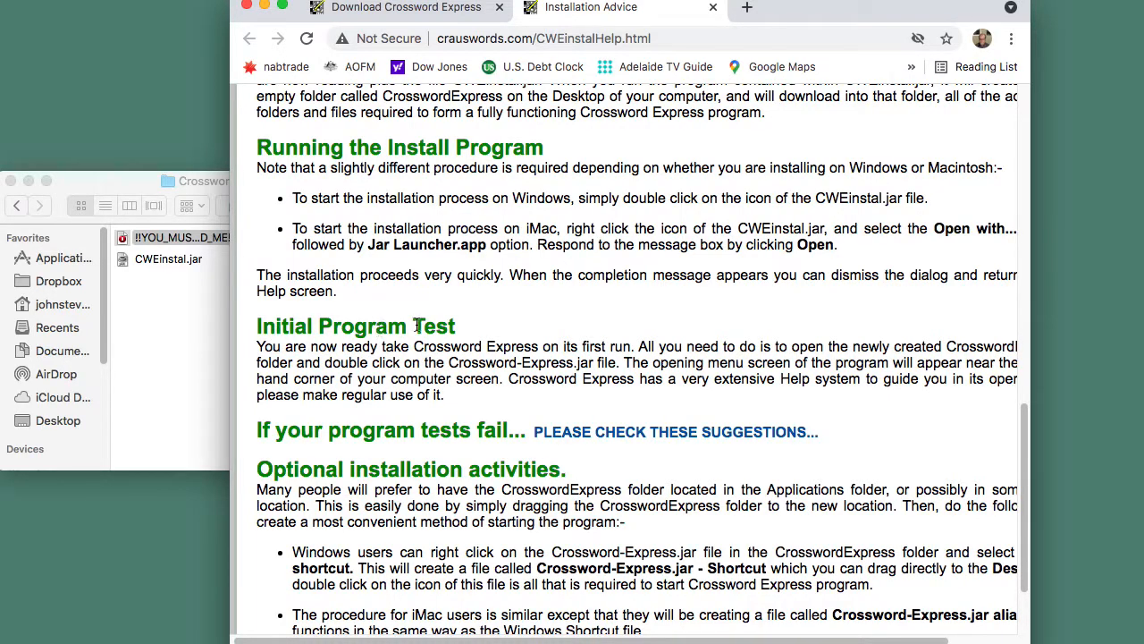
- Open the suggestions for failed program tests and read the possible installation problems for Windows and iMac
left_click(634, 437)
scroll(397, 417, "down", 5)
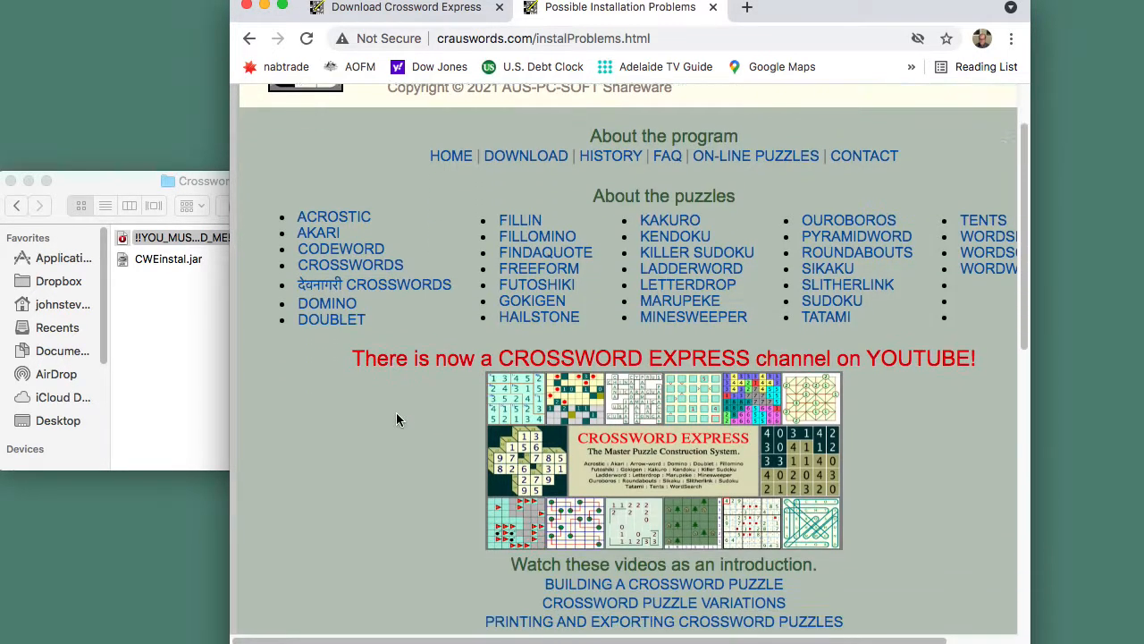
scroll(396, 417, "down", 6)
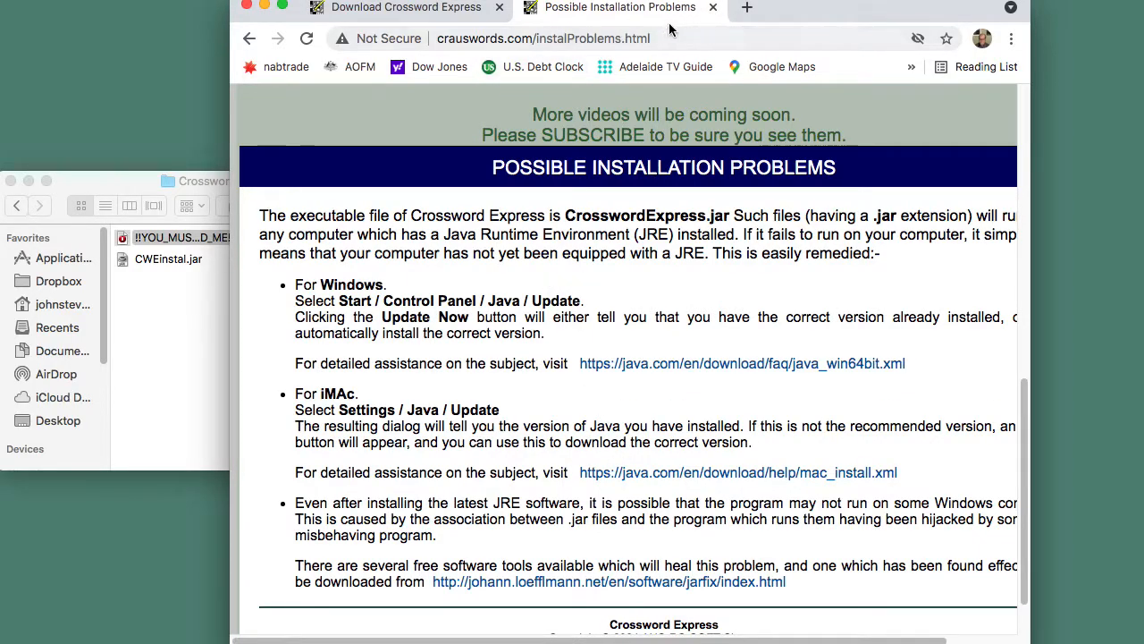
- Go back to the Installation Advice page, then close its tab and the browser window
left_click(249, 39)
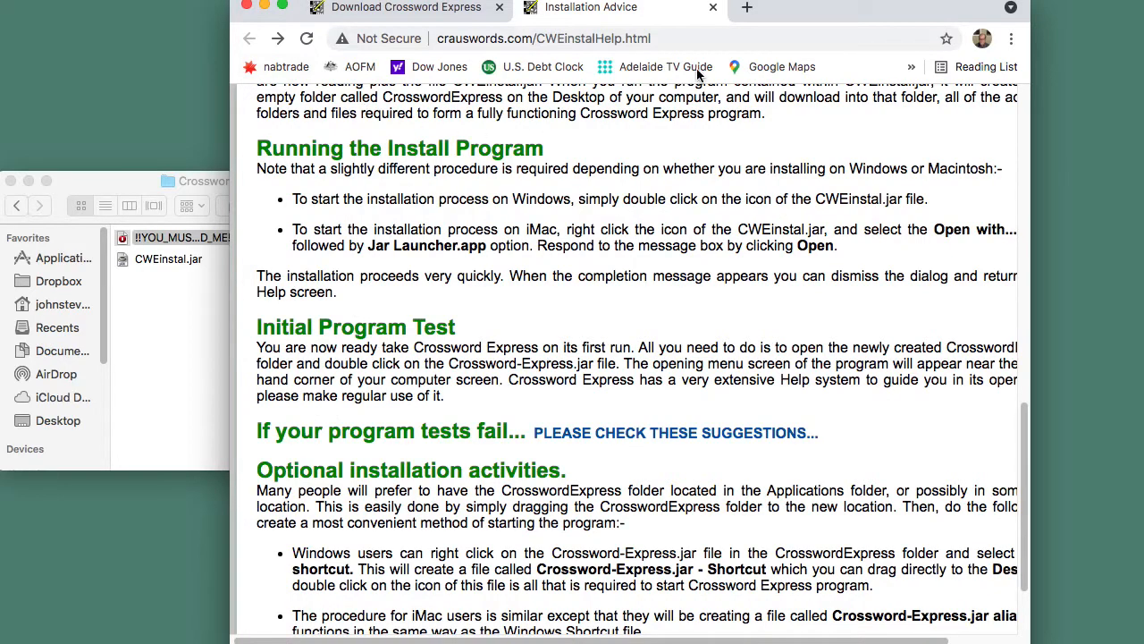
left_click(713, 7)
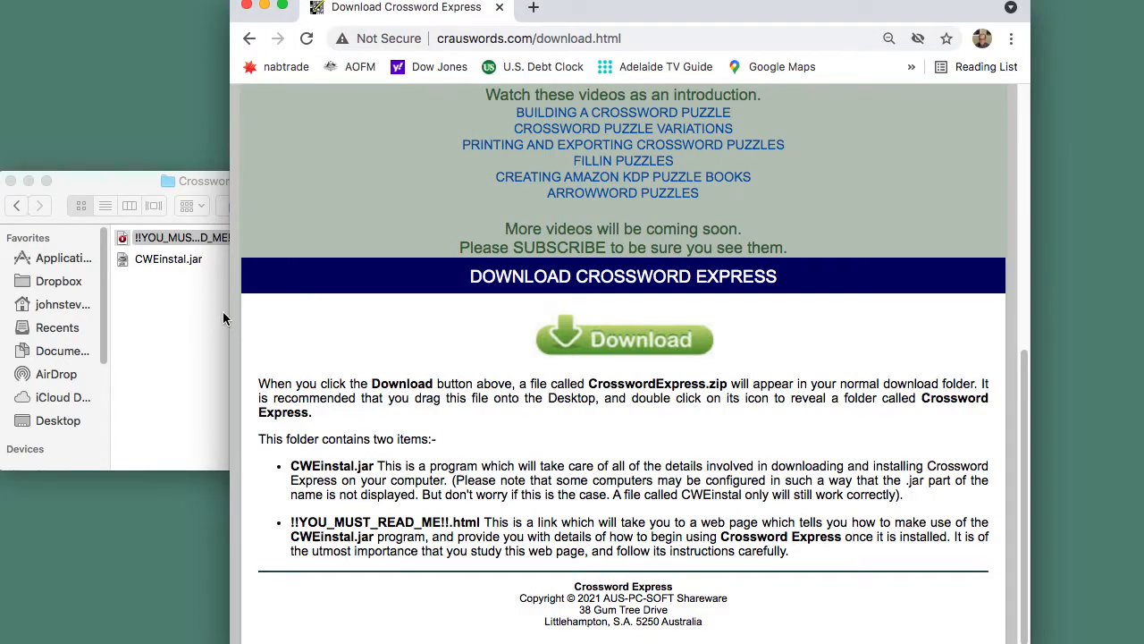
left_click(247, 6)
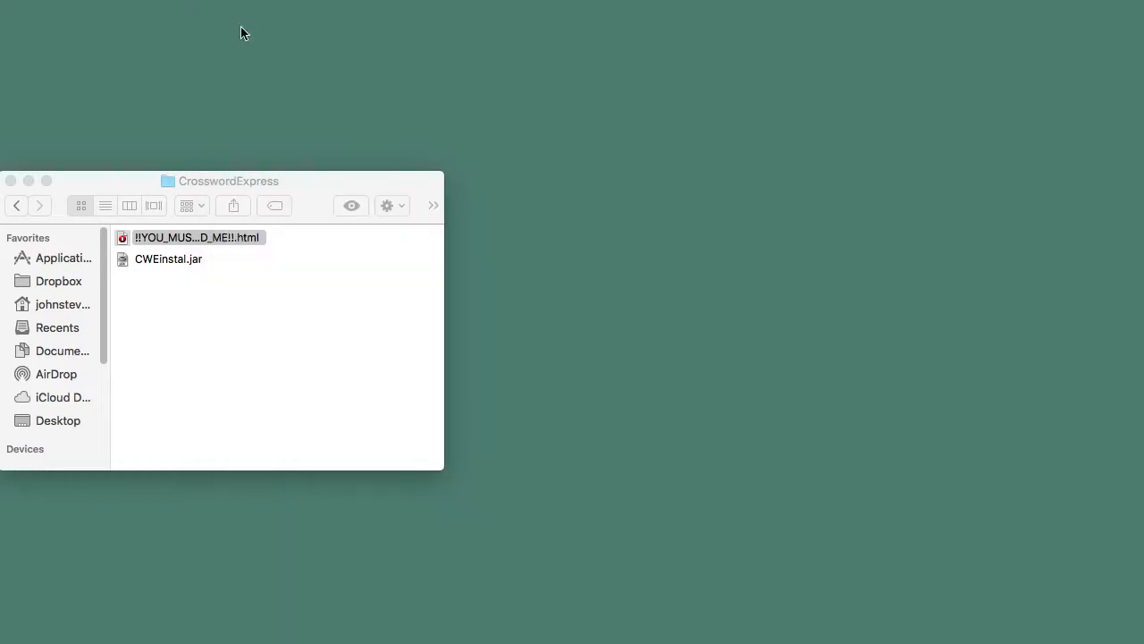
- Move the CrosswordExpress folder window clear of the screen edge and try to open CWEinstal.jar directly
left_click_drag(313, 191, 480, 160)
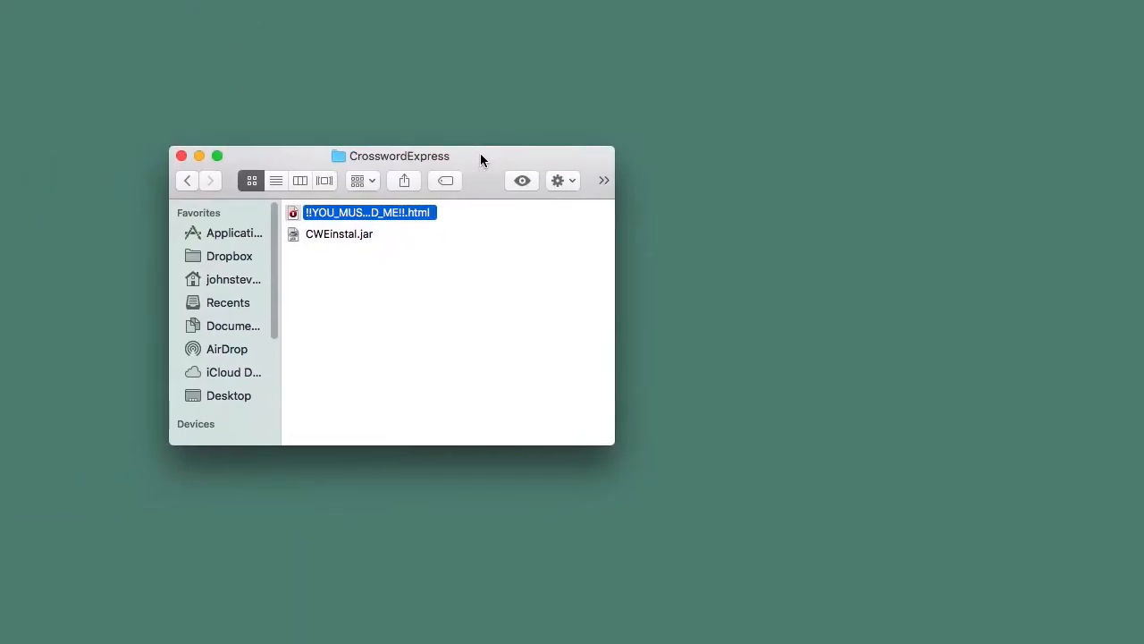
double_click(346, 233)
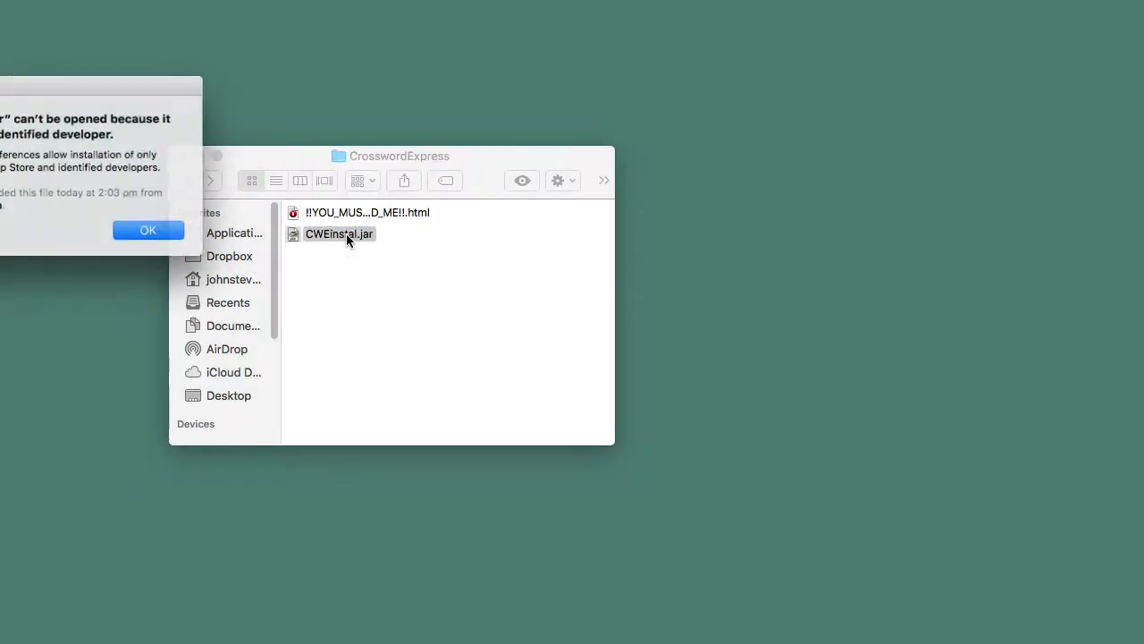
left_click_drag(140, 88, 286, 90)
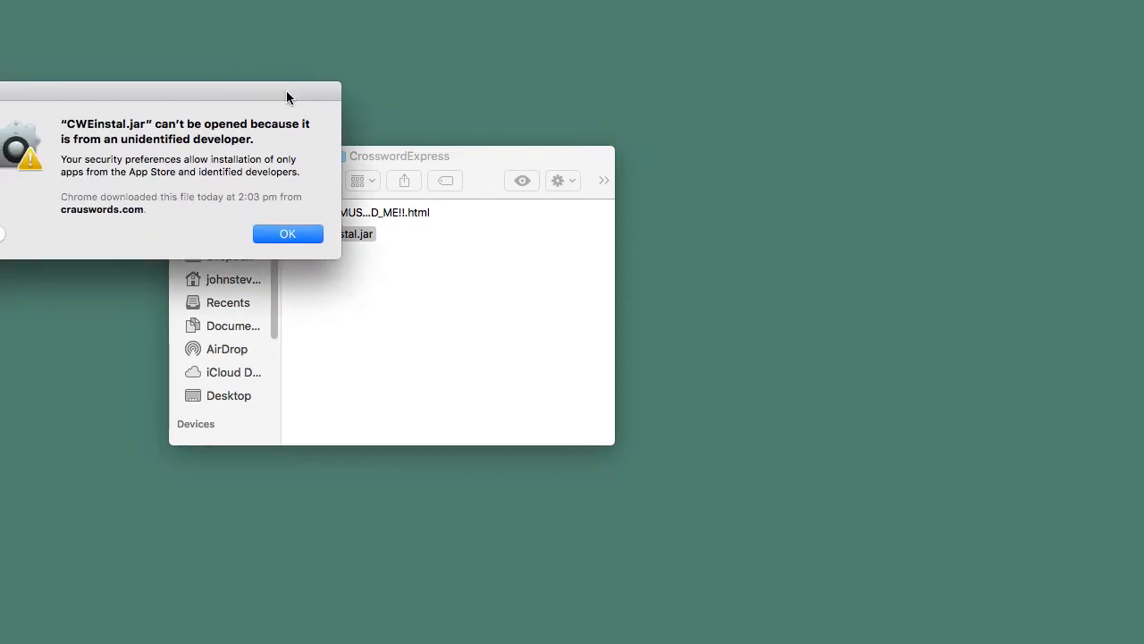
left_click(285, 234)
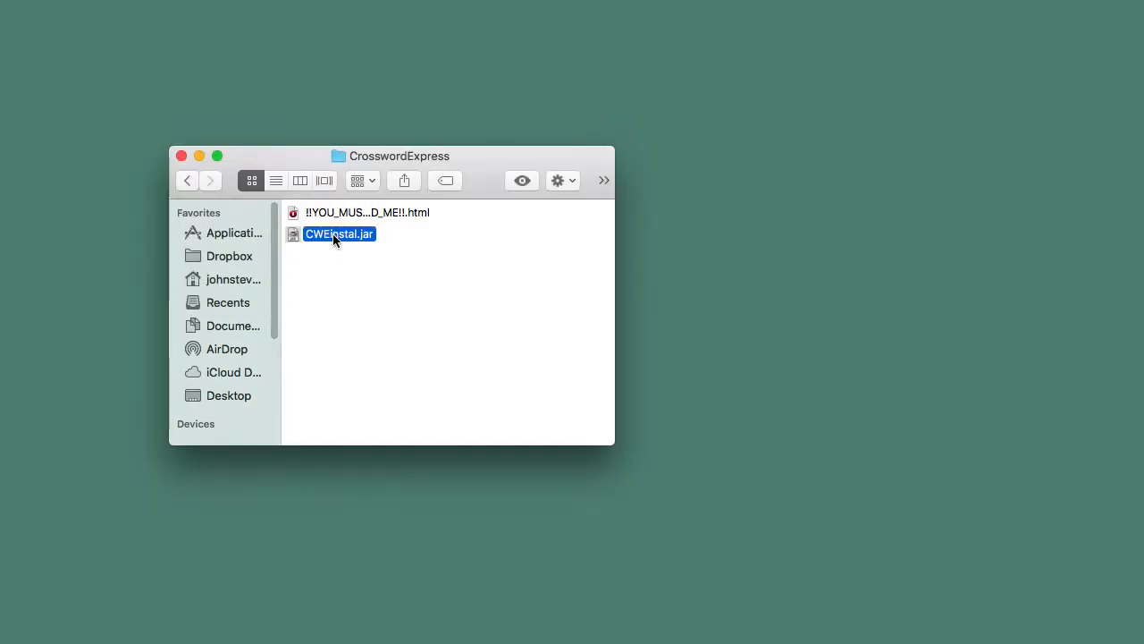
- Run CWEinstal.jar with Jar Launcher.app and allow the file from the unidentified developer to open
right_click(335, 234)
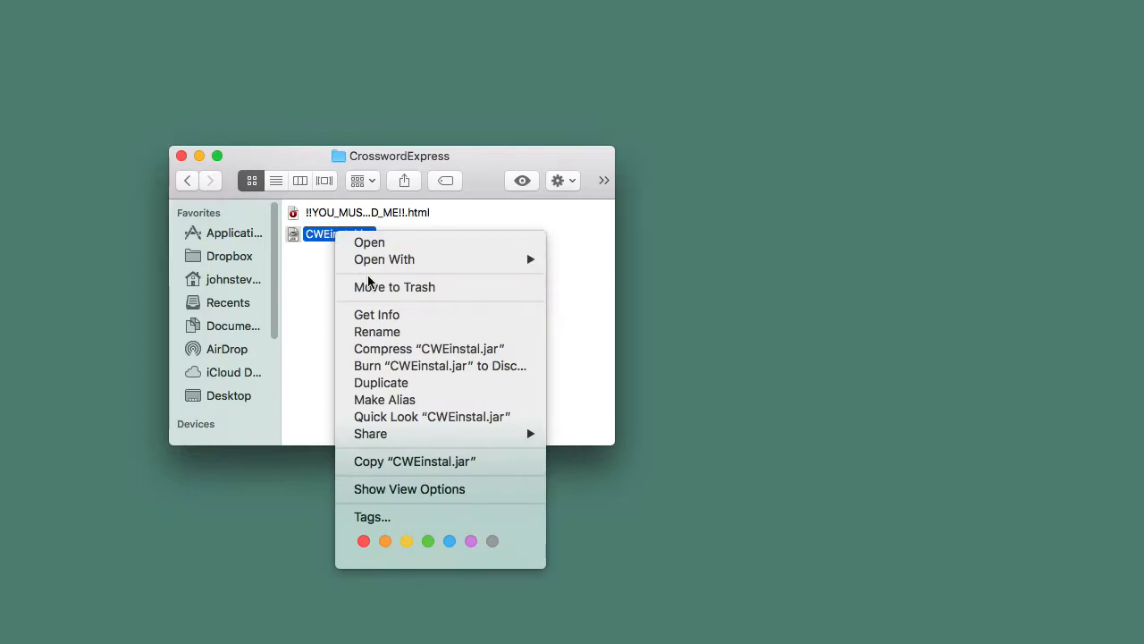
mouse_move(373, 260)
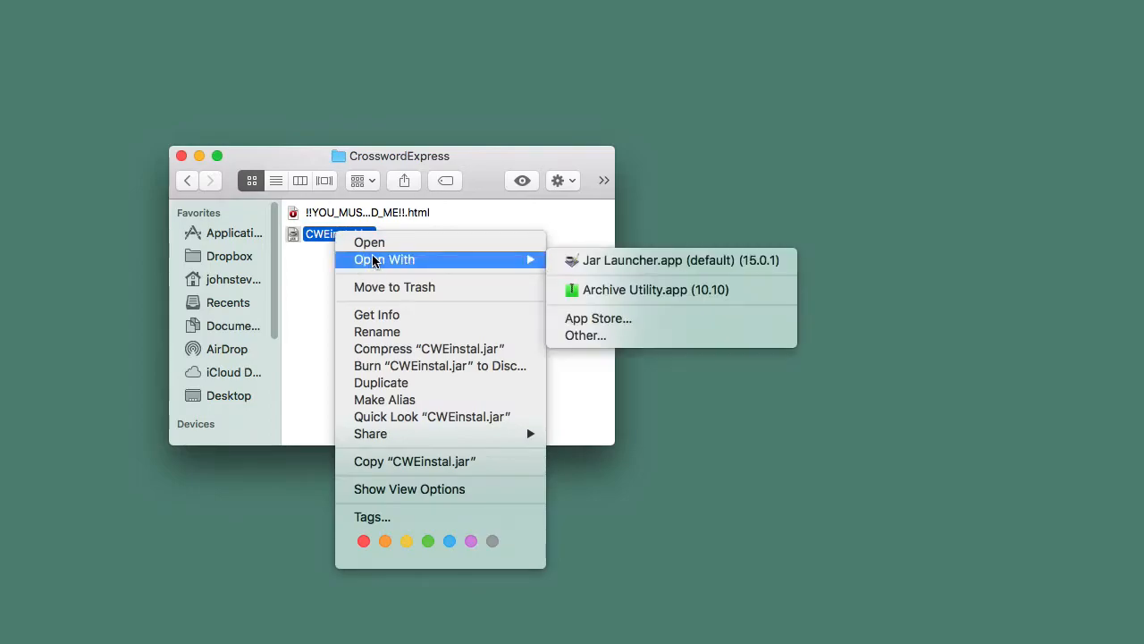
left_click(623, 260)
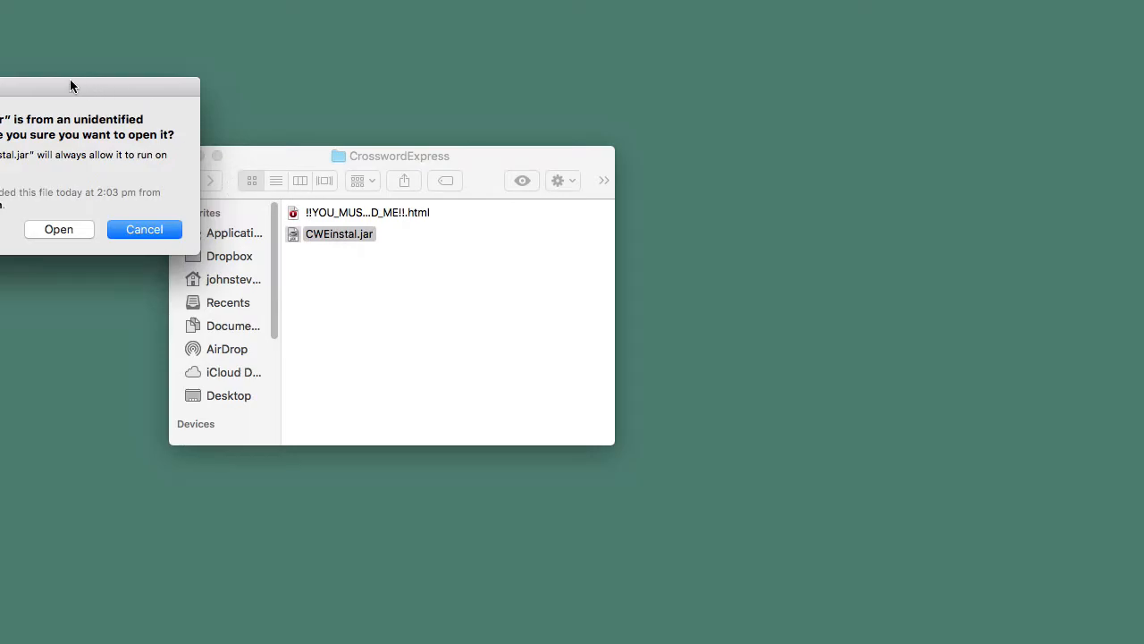
left_click_drag(51, 86, 366, 48)
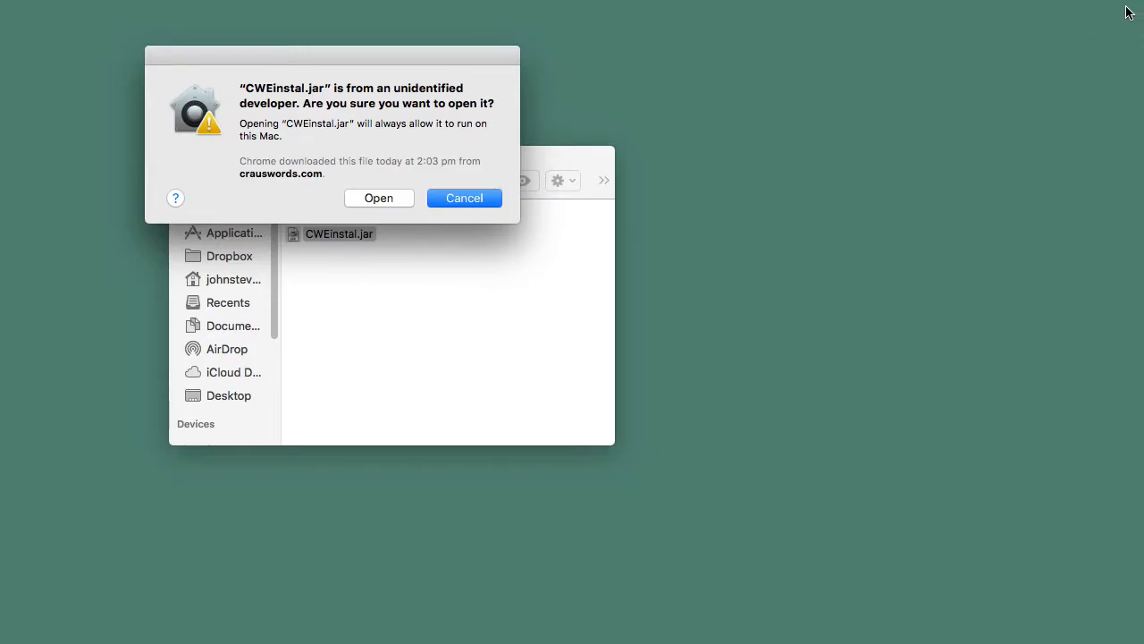
left_click(378, 198)
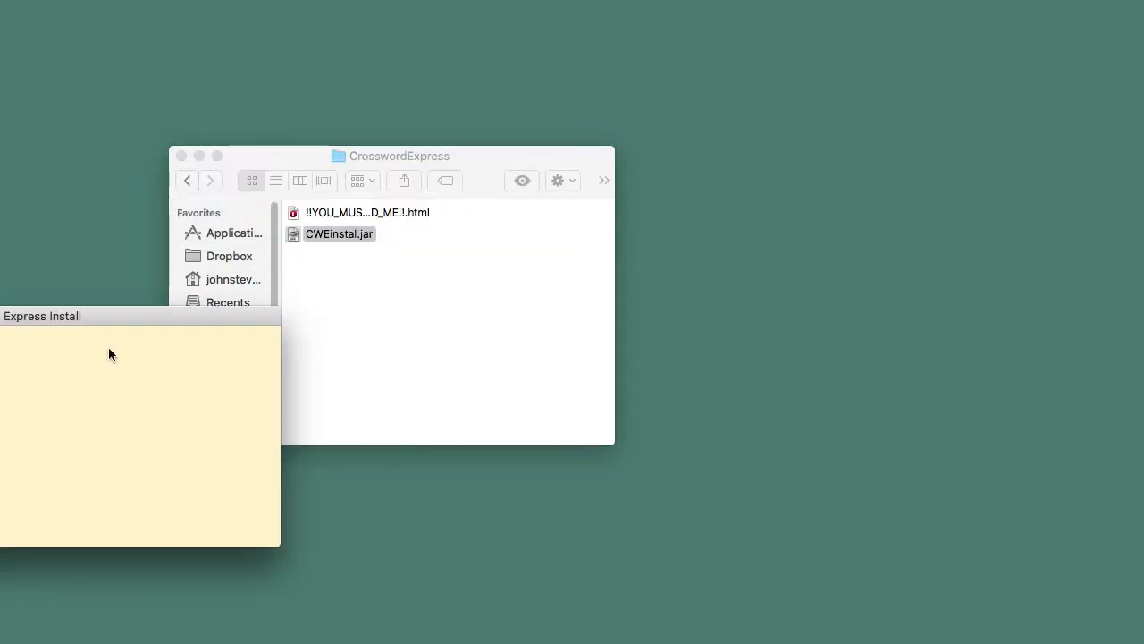
- Bring the installer window fully into view, open the INSTALL help file from it, and close the browser window
left_click_drag(132, 316, 450, 325)
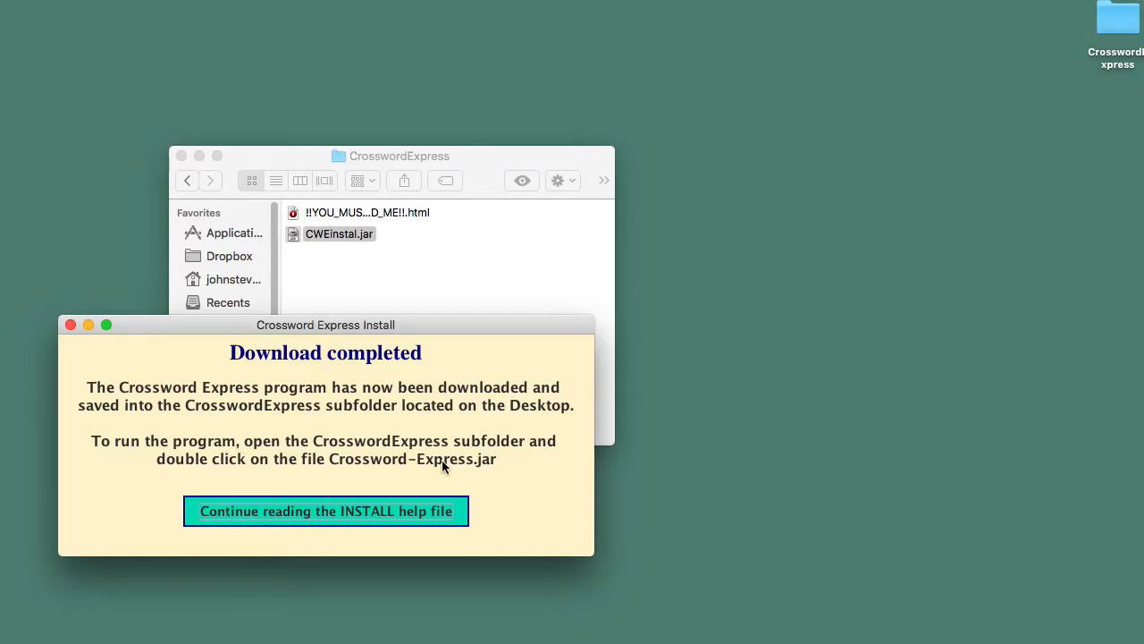
left_click(400, 516)
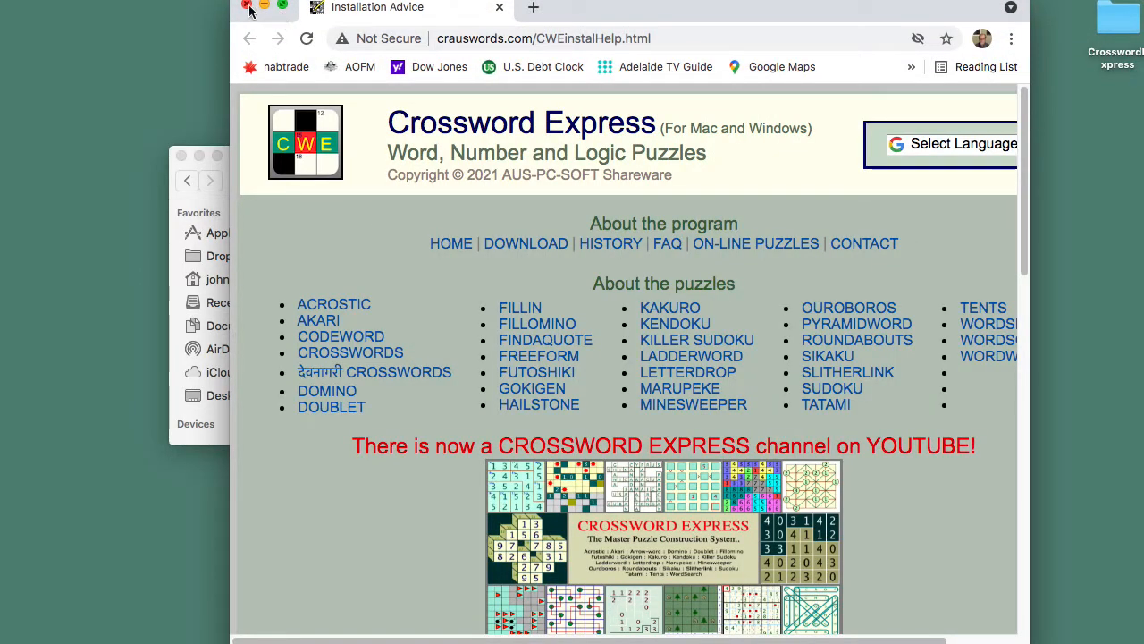
left_click(248, 7)
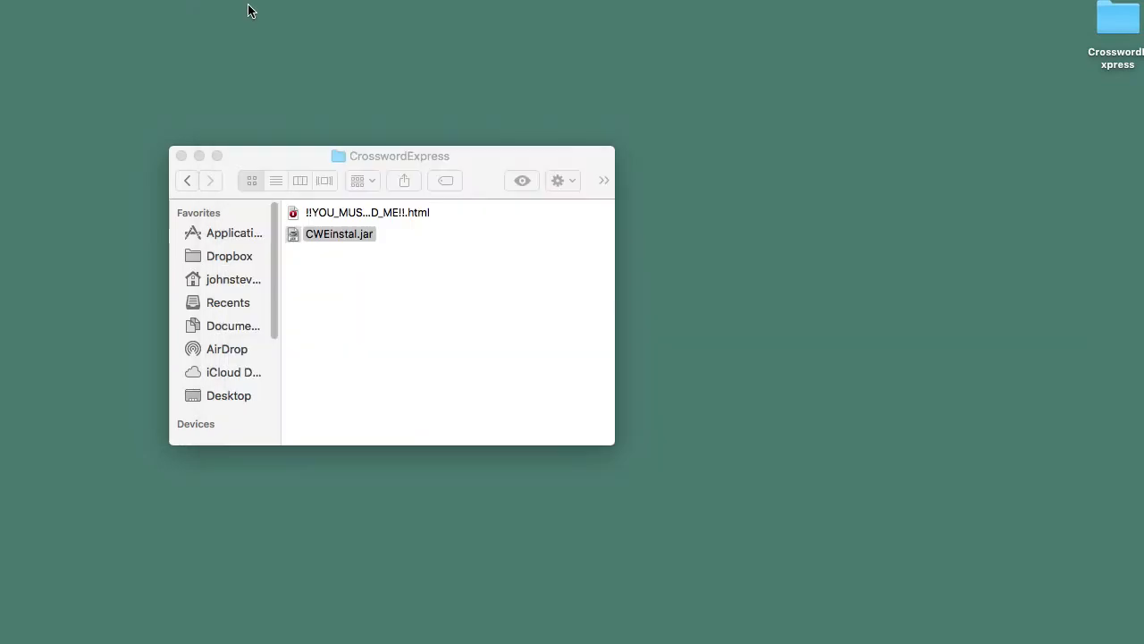
- Close the open folder window, move the desktop CrosswordExpress folder away from the screen edge, and open it fully in view
left_click(181, 157)
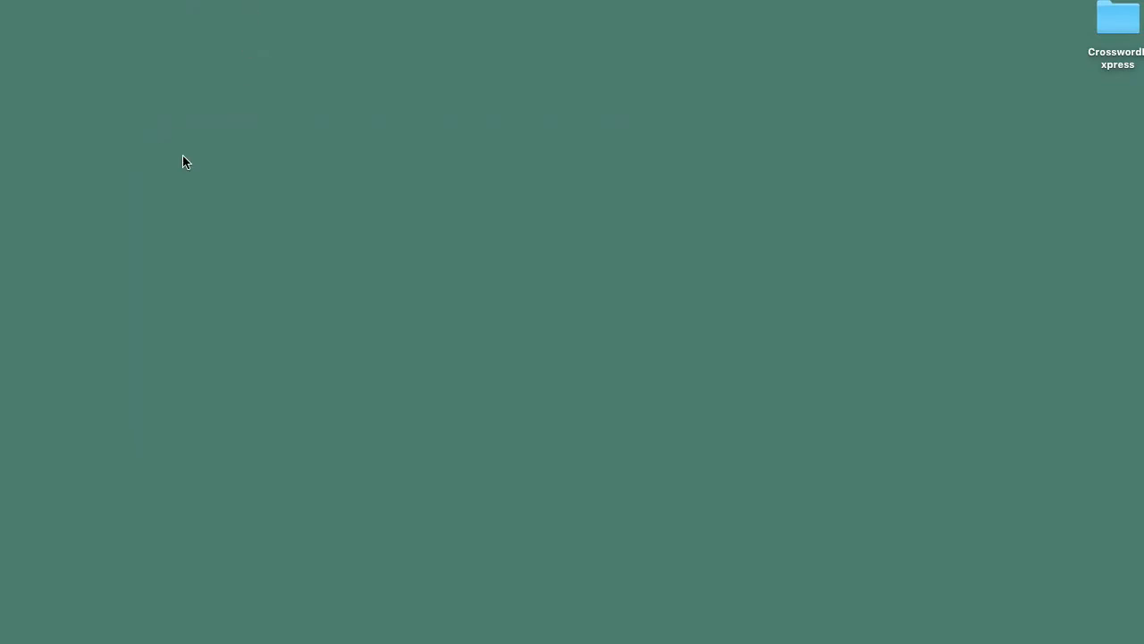
left_click_drag(1115, 27, 791, 220)
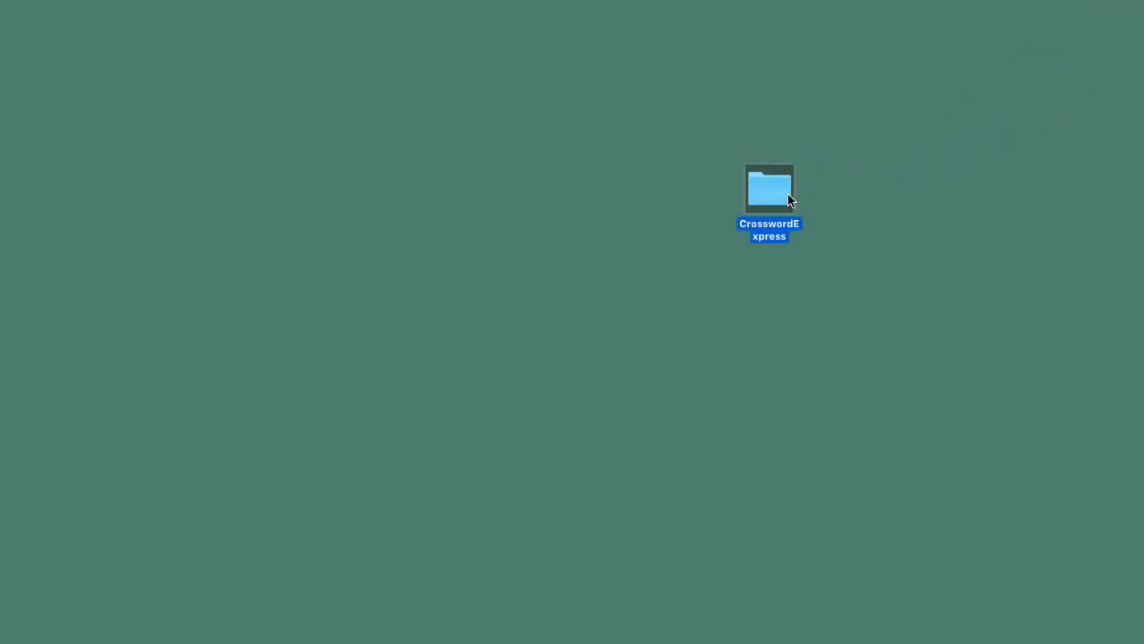
double_click(767, 197)
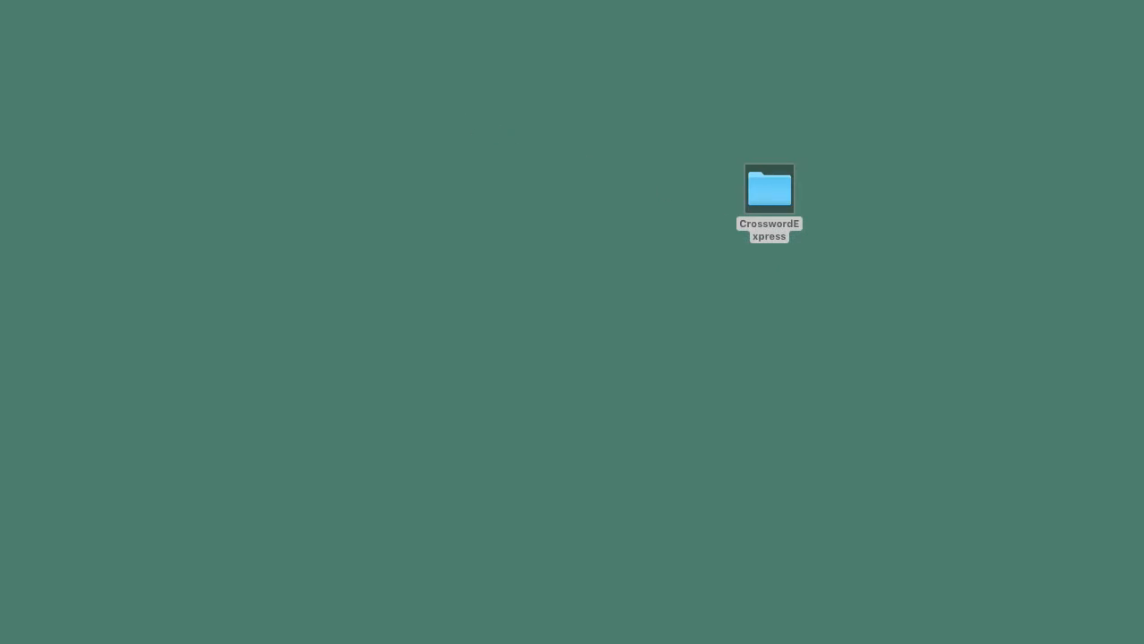
left_click_drag(237, 159, 599, 146)
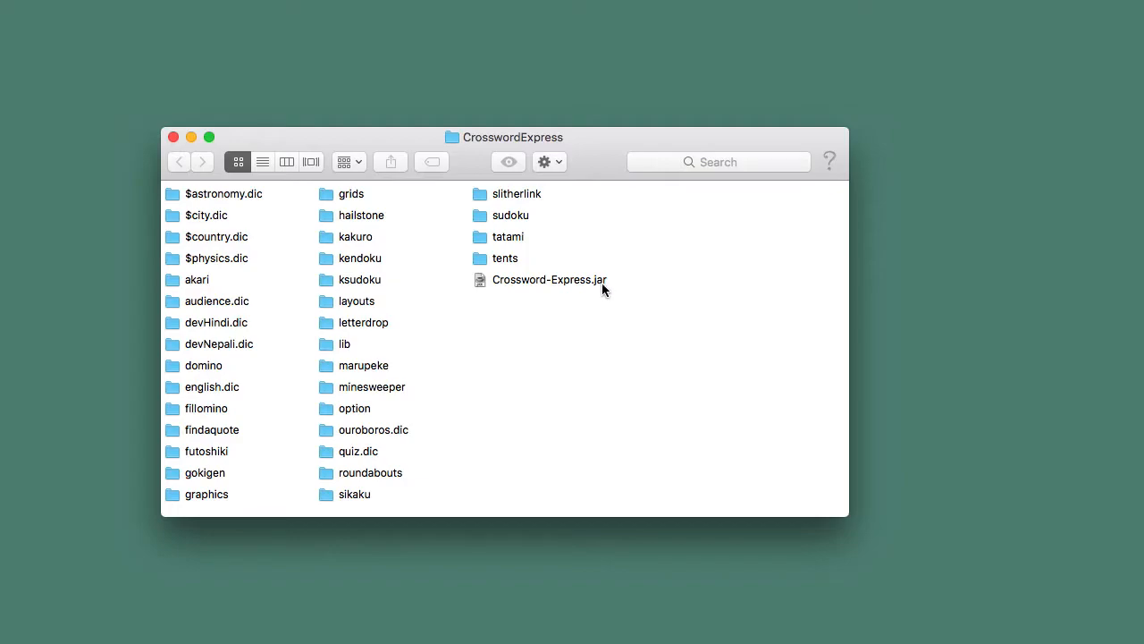
- Launch Crossword-Express.jar, move the Control Center window fully into view, and bring up the start of the puzzle list
double_click(540, 278)
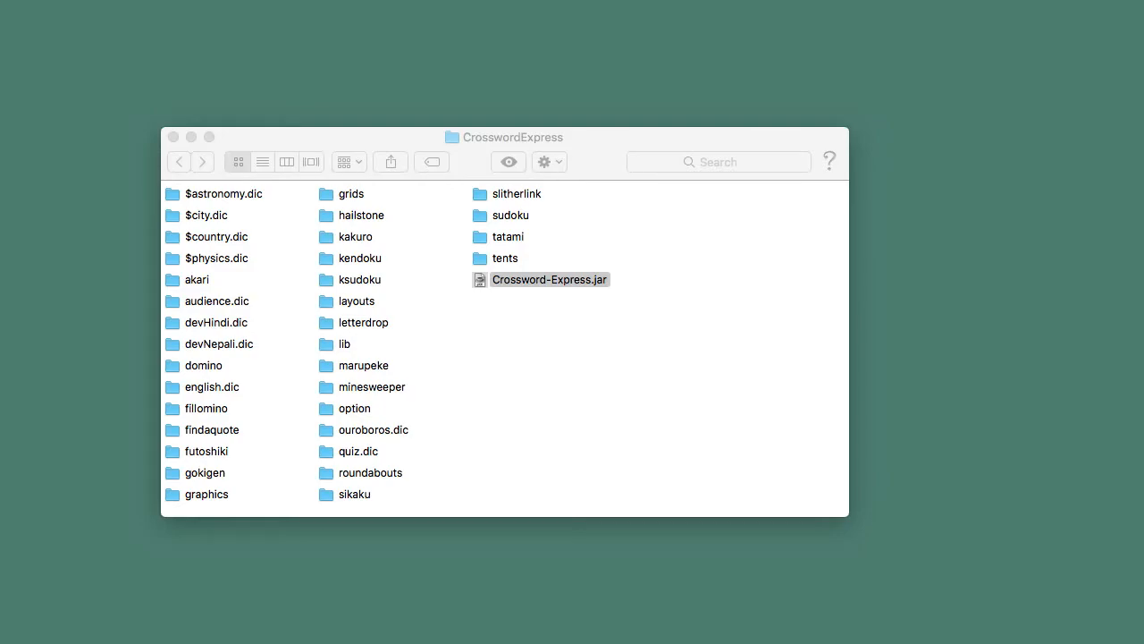
left_click_drag(0, 0, 355, 126)
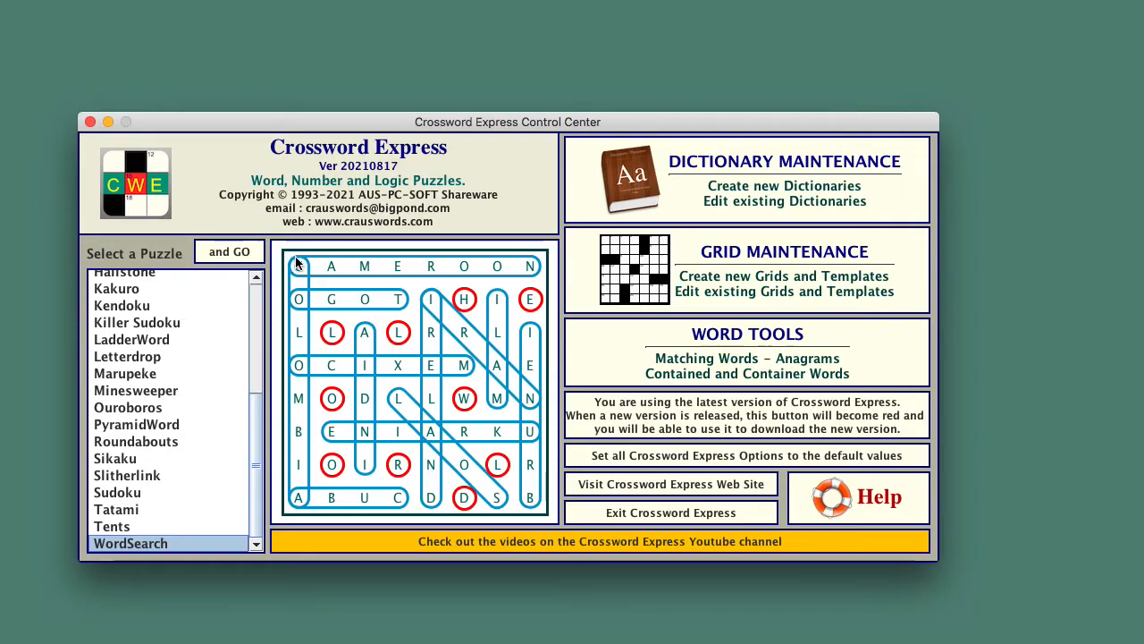
left_click_drag(261, 491, 277, 332)
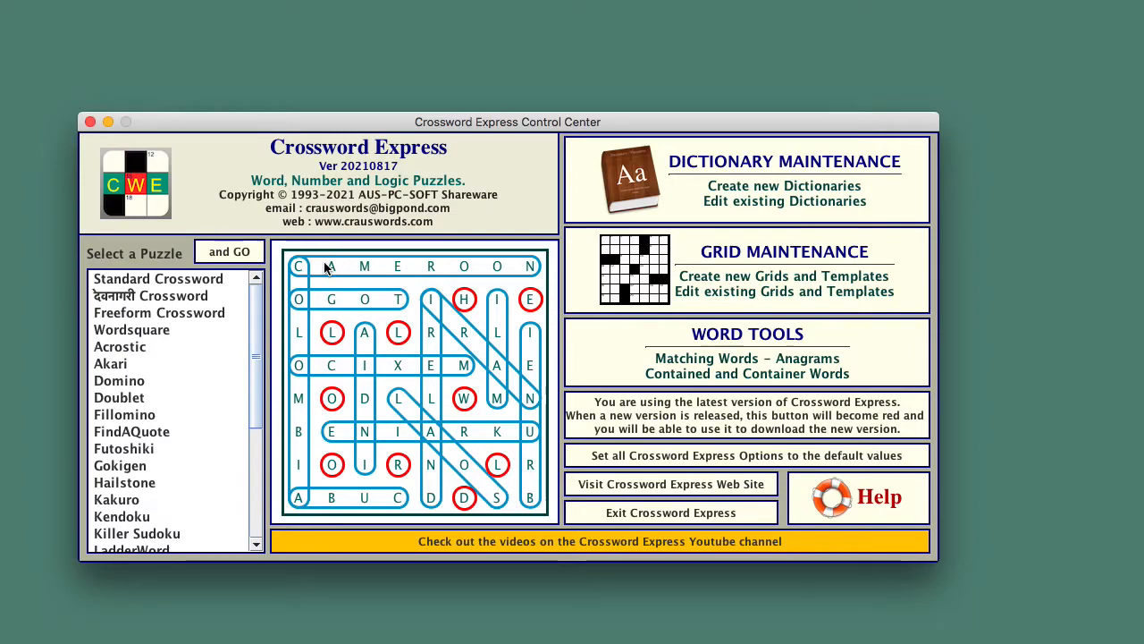
- Open the Control Center's Help, look over the program history and Menu Screen Functions, and close the help window
left_click(863, 494)
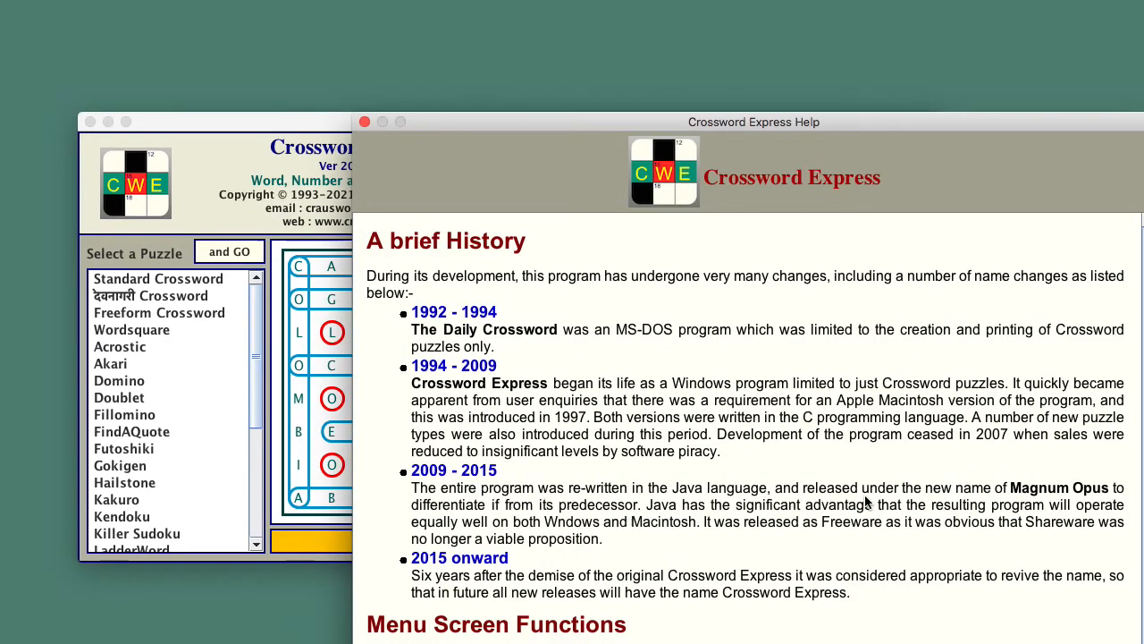
left_click_drag(633, 117, 594, 9)
scroll(586, 93, "down", 5)
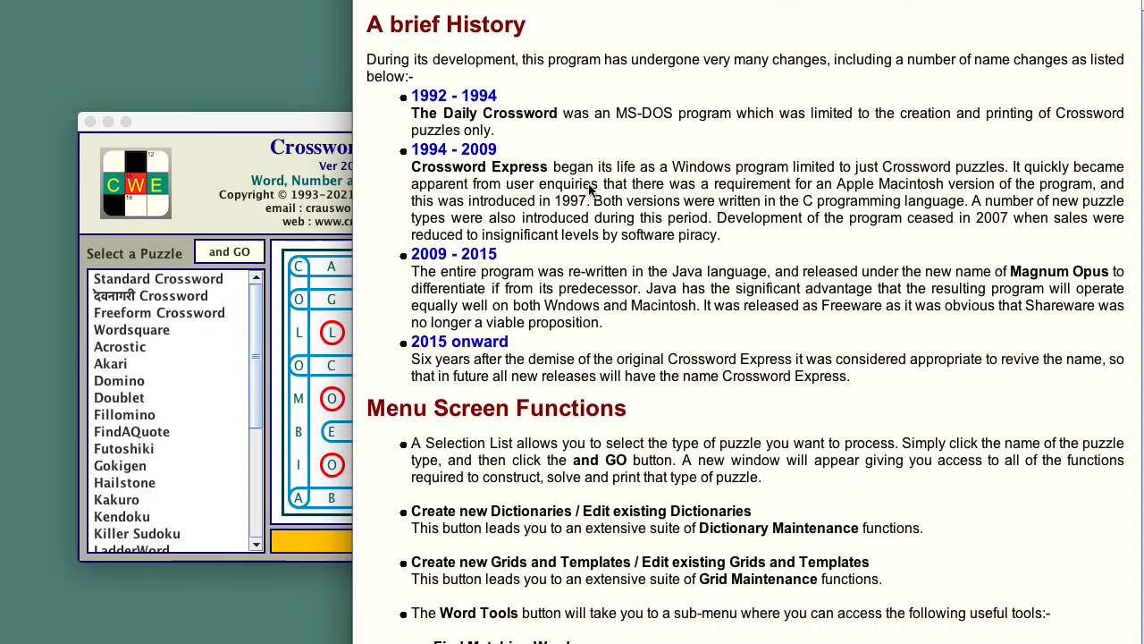
scroll(590, 189, "up", 3)
left_click_drag(580, 0, 579, 89)
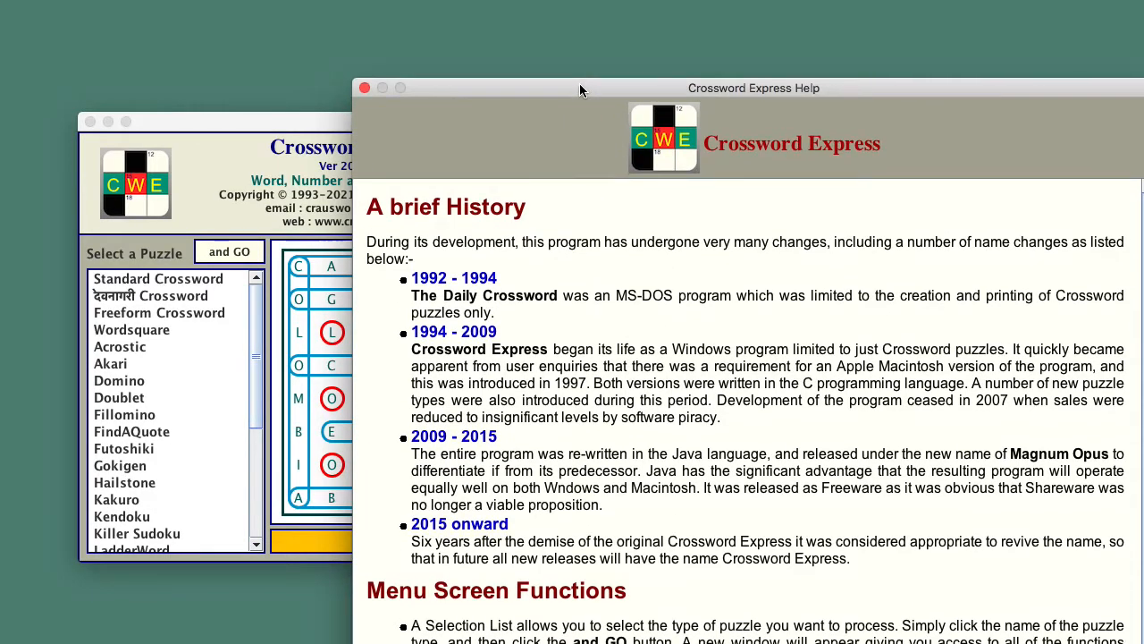
left_click(366, 87)
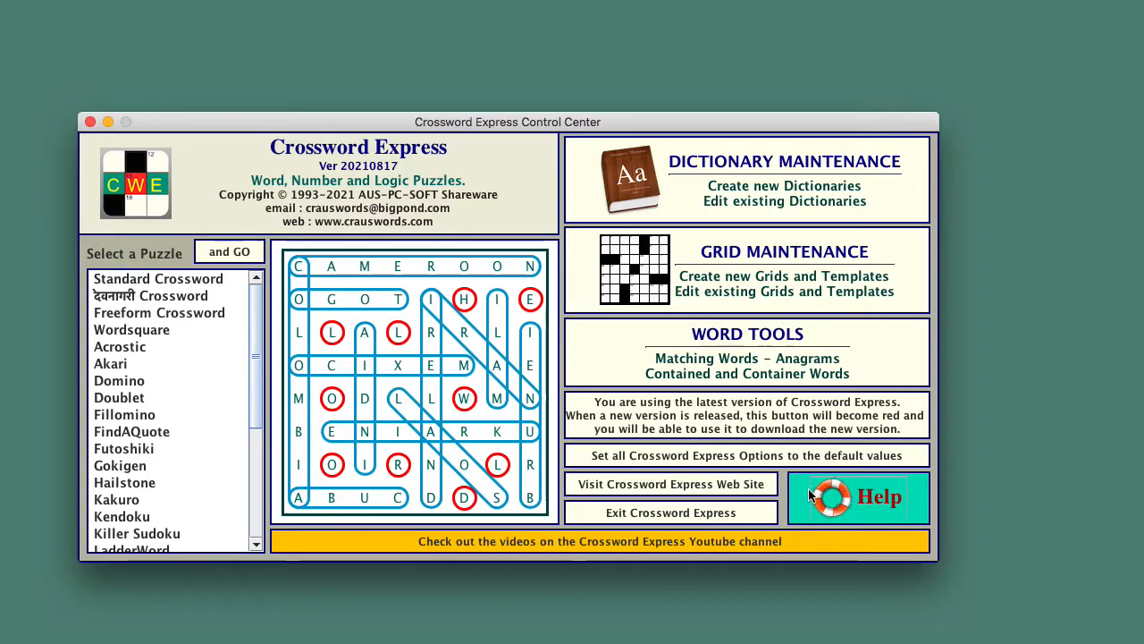
- Open the Standard Crossword construction window and display its Crossword Help
left_click(204, 280)
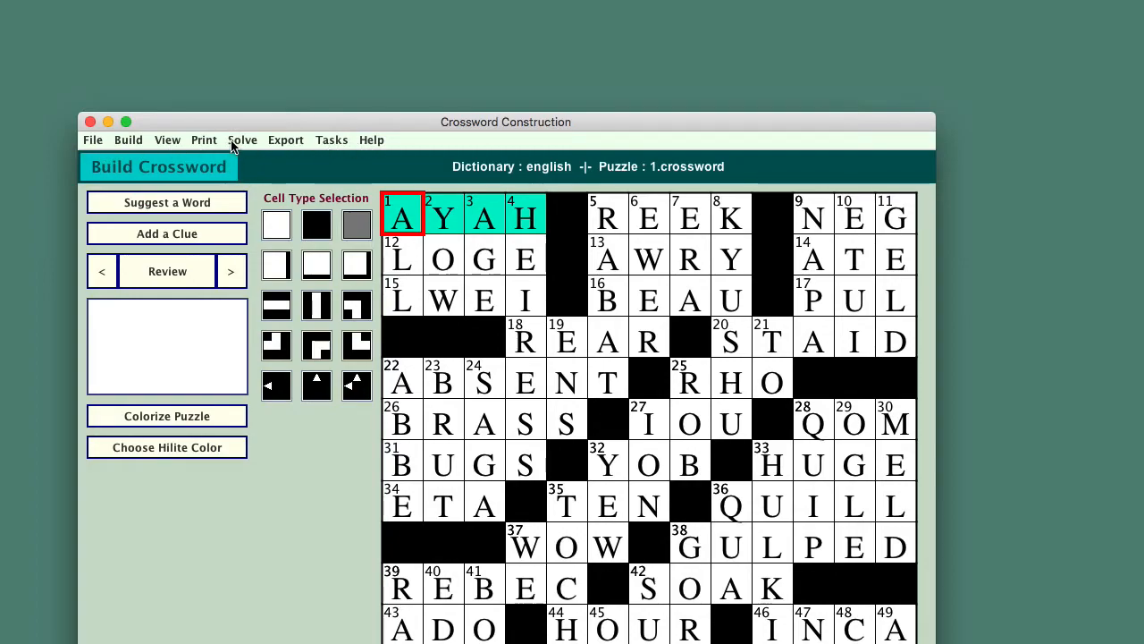
left_click(373, 147)
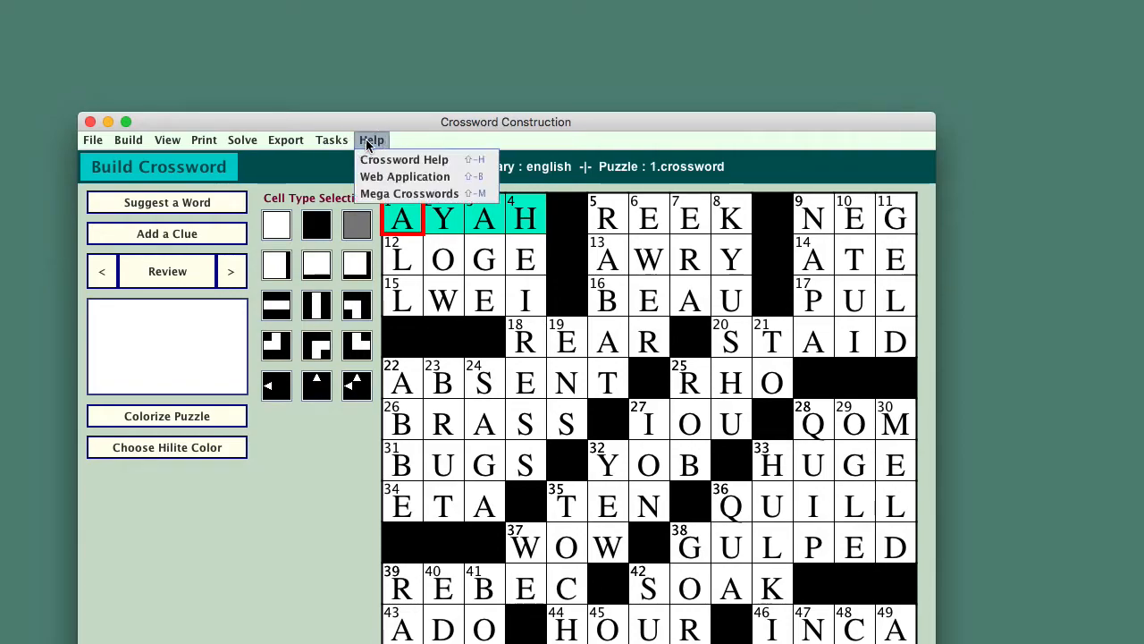
left_click(406, 161)
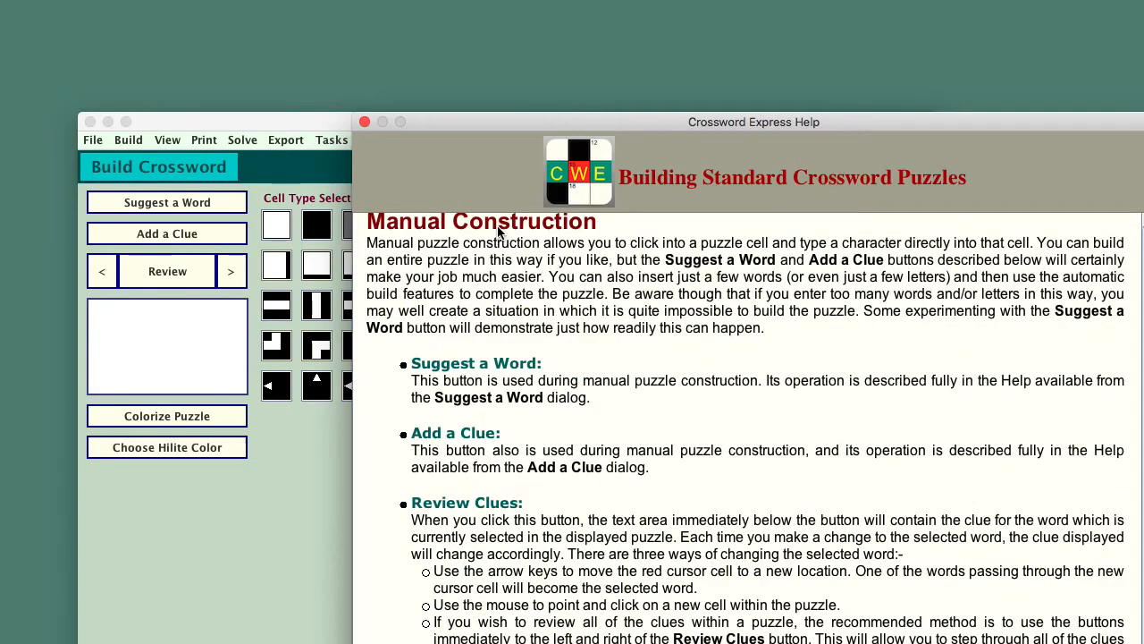
- Look through the Building Standard Crossword Puzzles help, including its Menu Functions section, and close the help window
left_click_drag(574, 130, 516, 161)
scroll(515, 160, "up", 20)
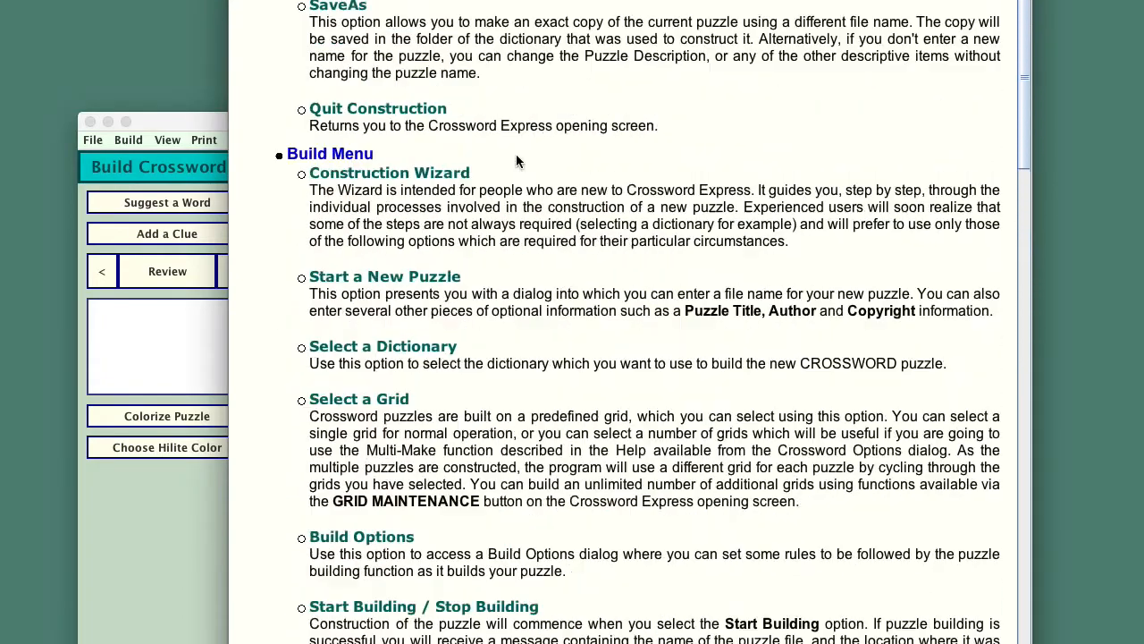
left_click_drag(353, 0, 456, 26)
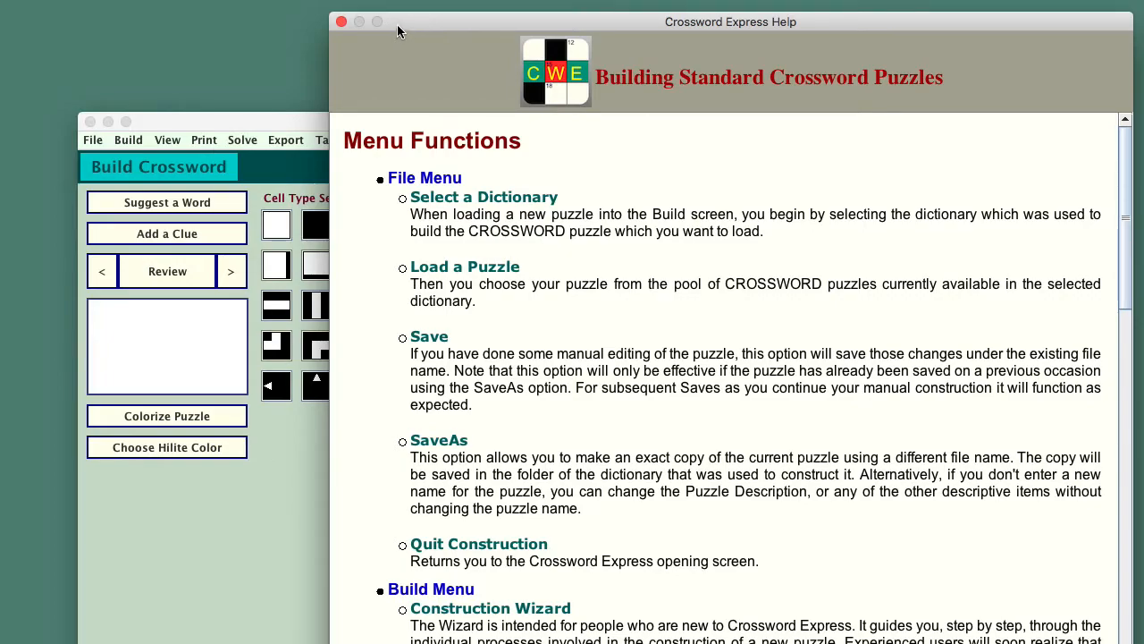
left_click(340, 22)
- Bring the whole Crossword Construction window into view, close it, and browse to the end of the puzzle list
left_click_drag(384, 120, 417, 12)
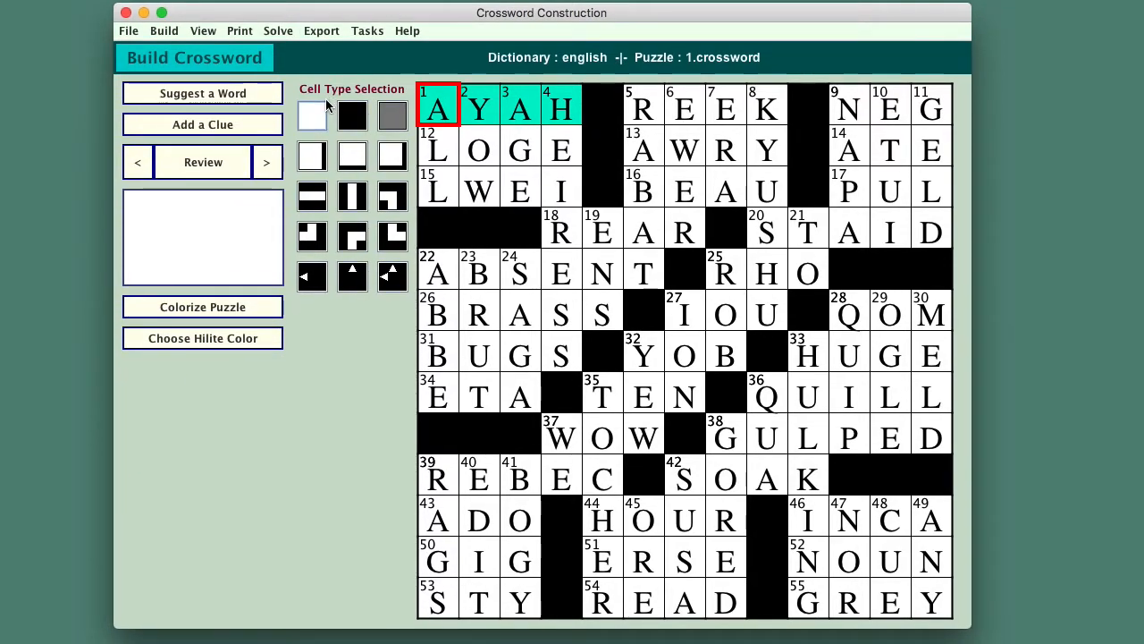
left_click(125, 13)
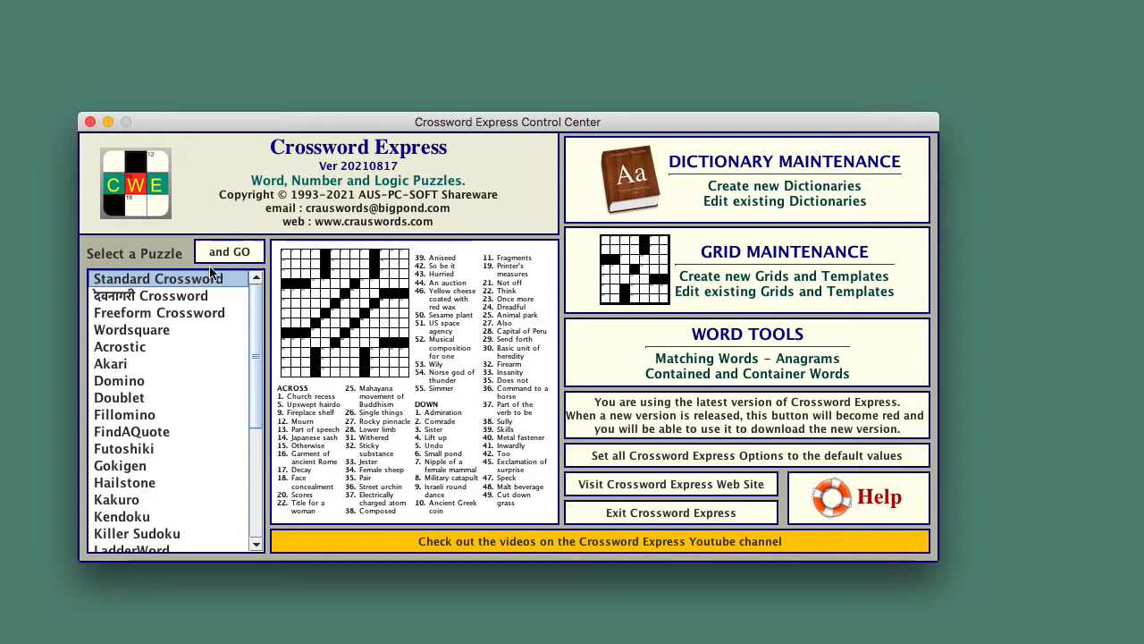
left_click_drag(253, 326, 253, 441)
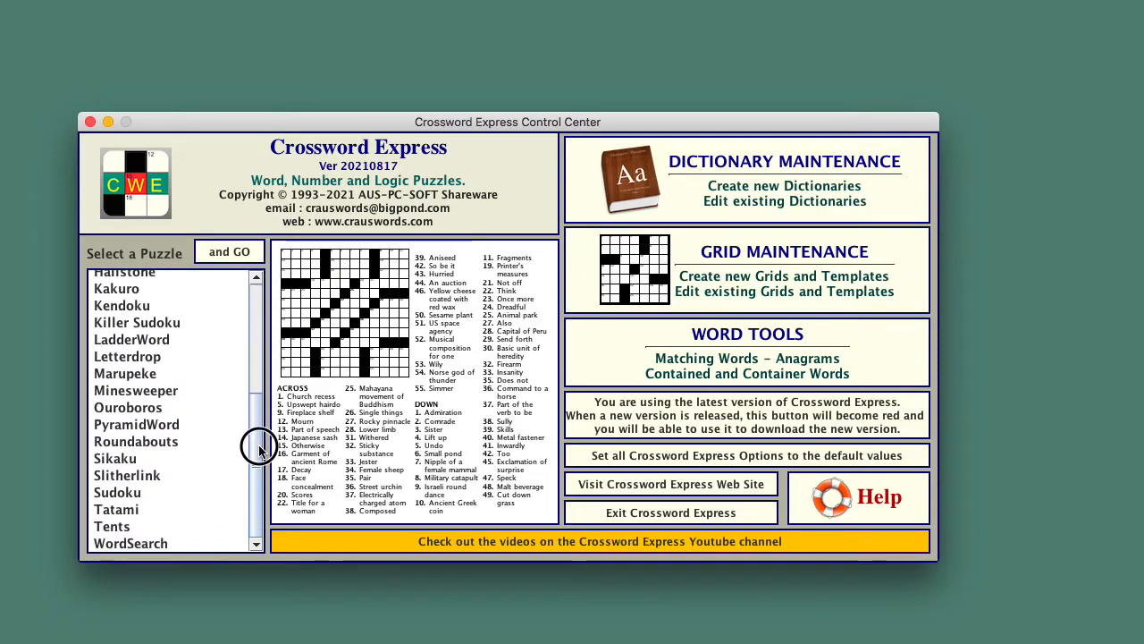